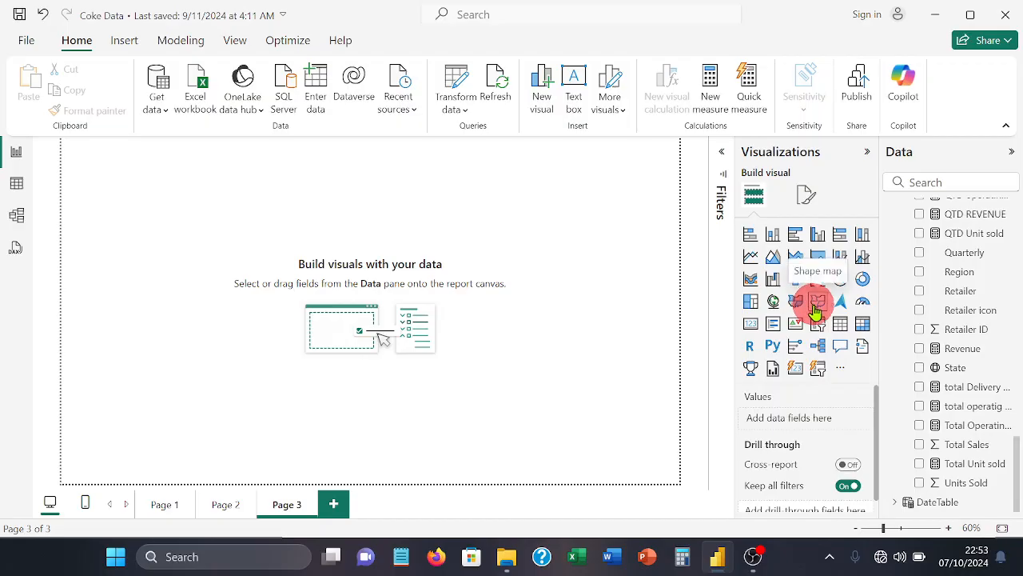
Check in the preview features options that the Shape map visual is enabled, and leave the options without changes.
click(28, 42)
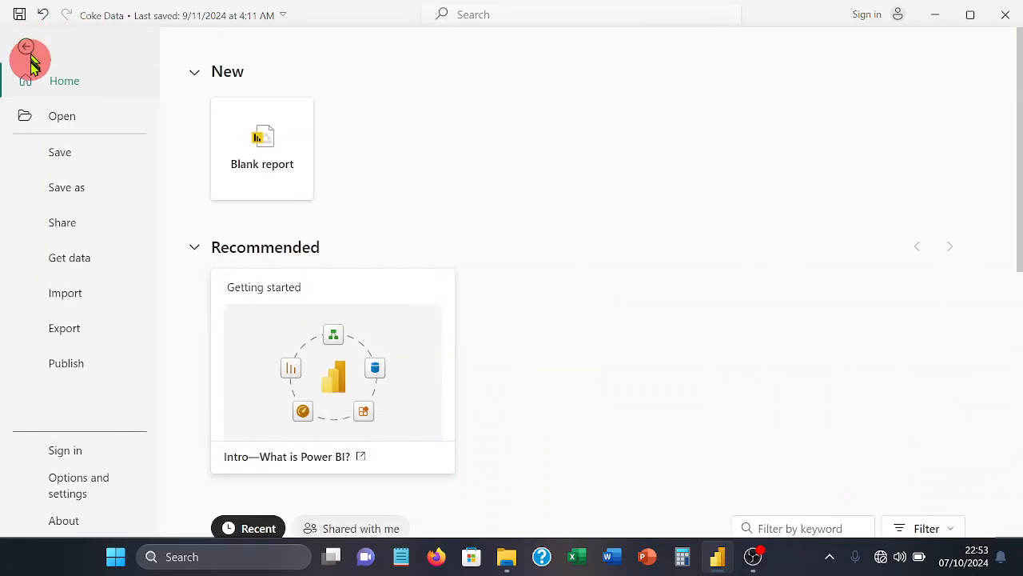
click(72, 482)
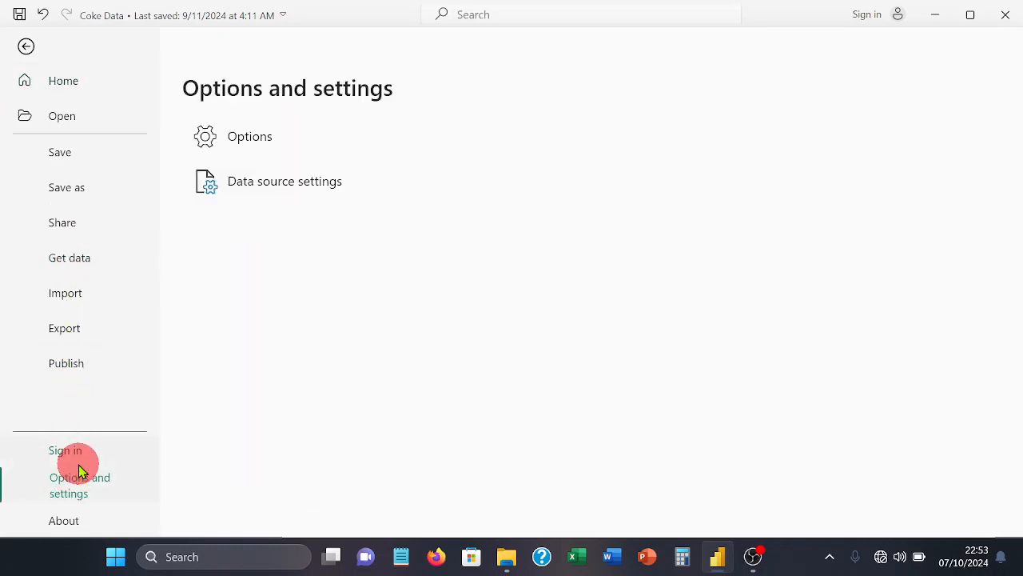
click(268, 145)
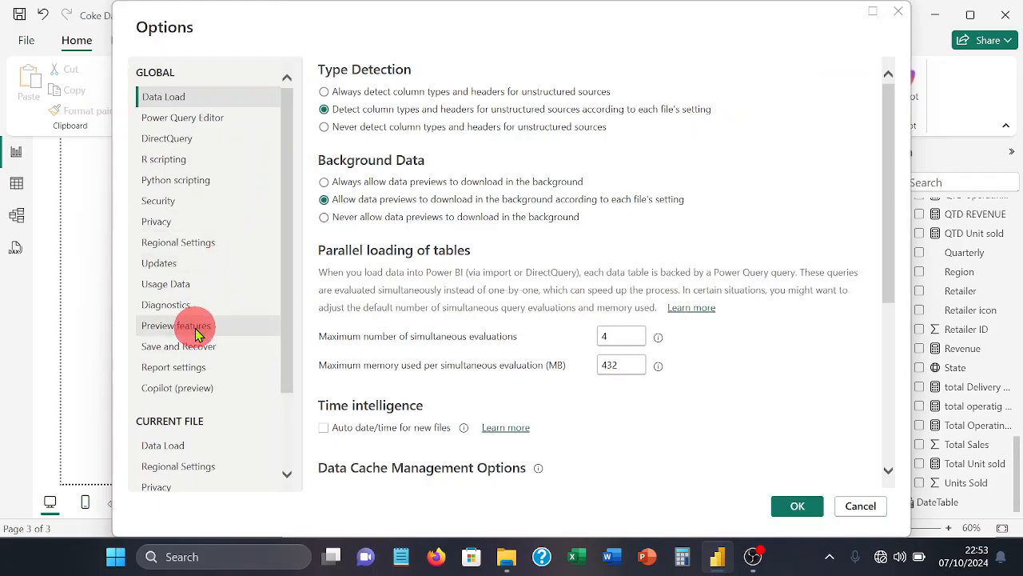
click(192, 333)
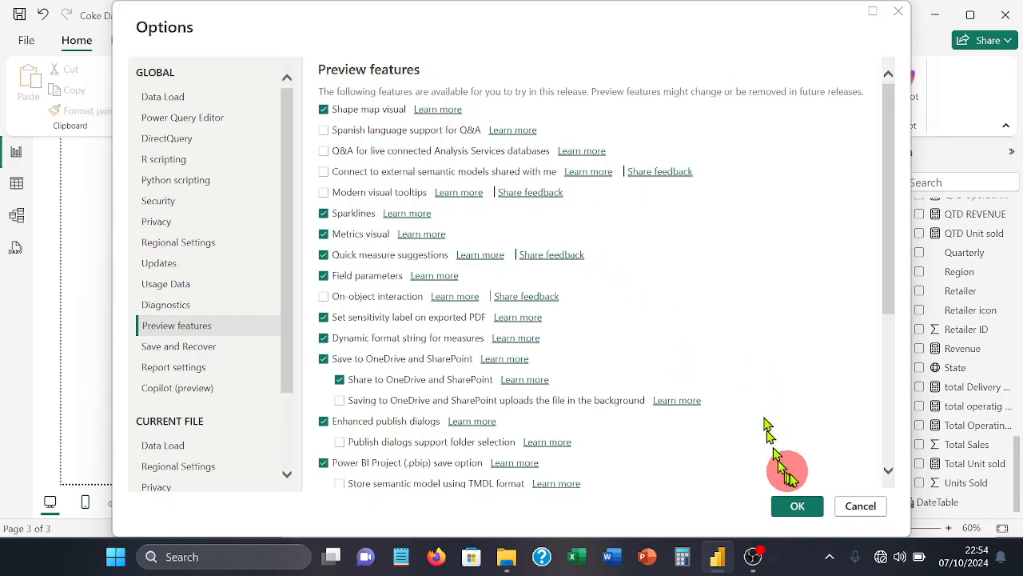
click(901, 15)
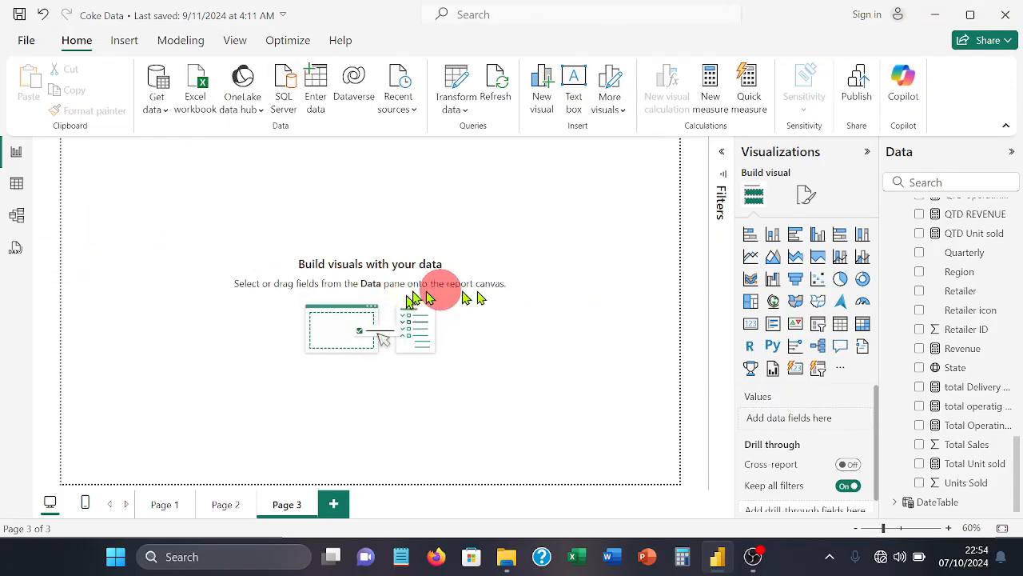
Insert a shape map on Page 3 and use the State field, categorised as State or Province, as its location.
click(818, 300)
drag(90, 256, 350, 328)
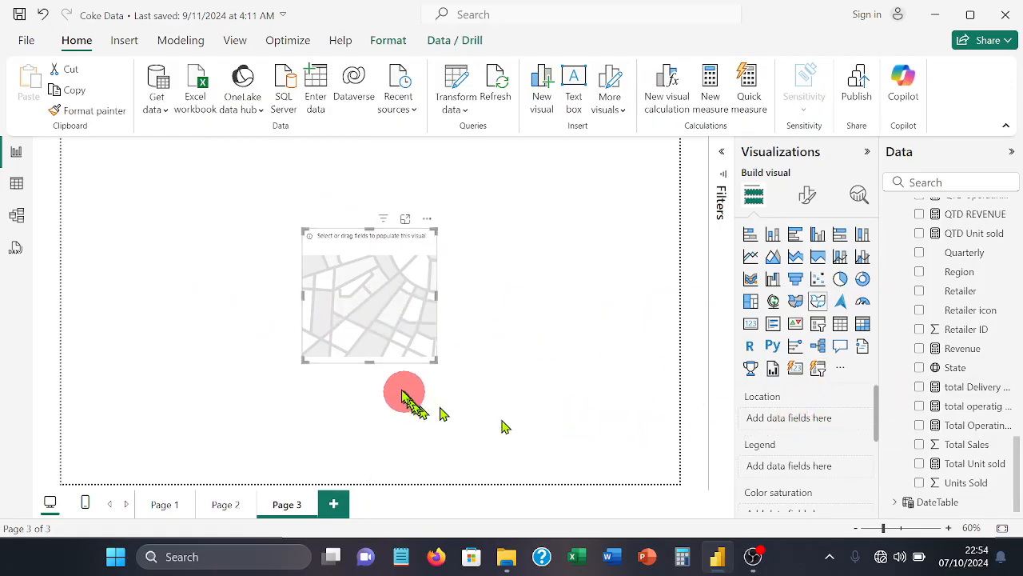
click(958, 371)
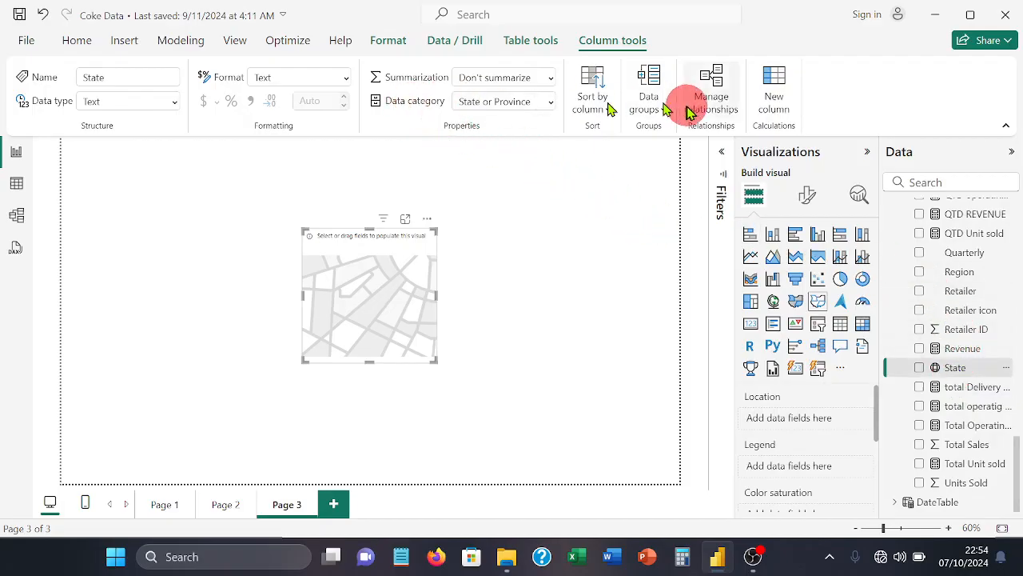
click(552, 103)
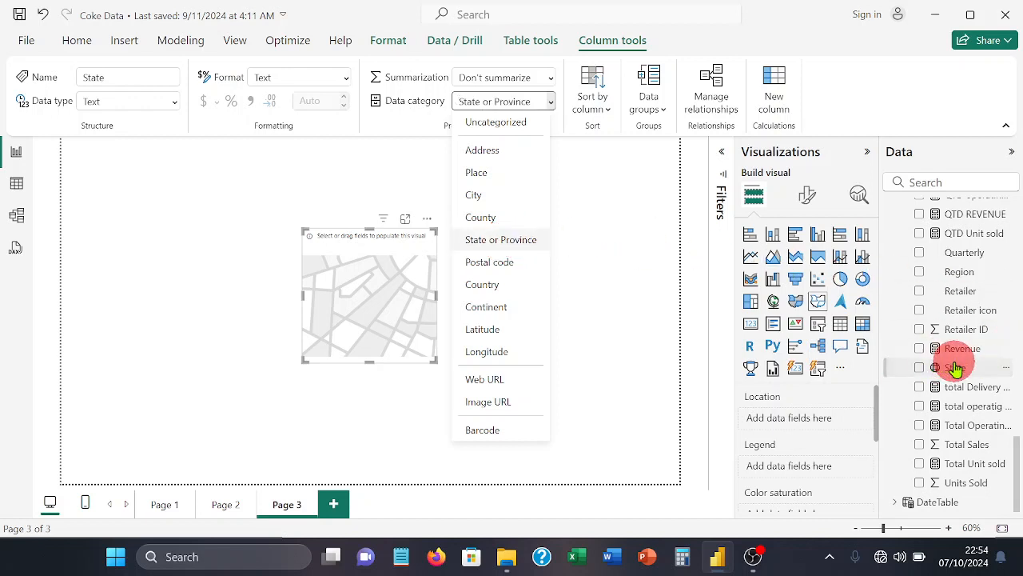
drag(956, 367, 819, 417)
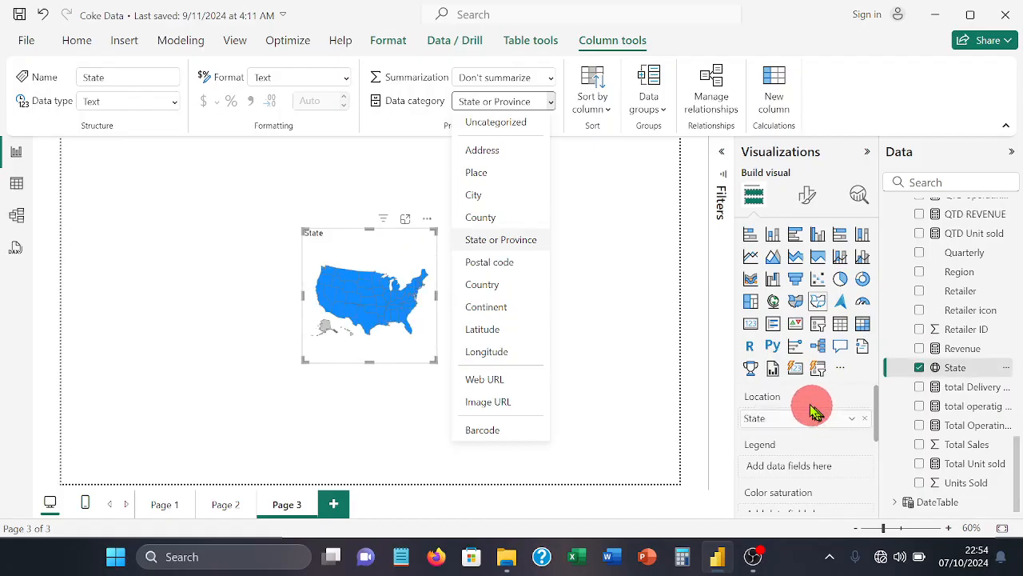
click(416, 368)
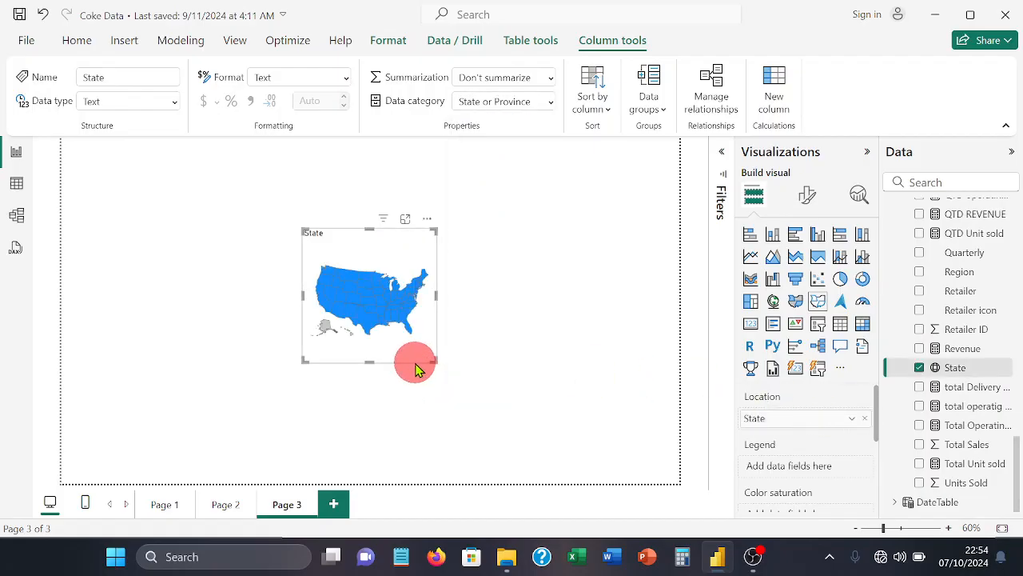
Enlarge the shape map and reposition it so it fills most of the middle of the report page.
drag(438, 362, 541, 442)
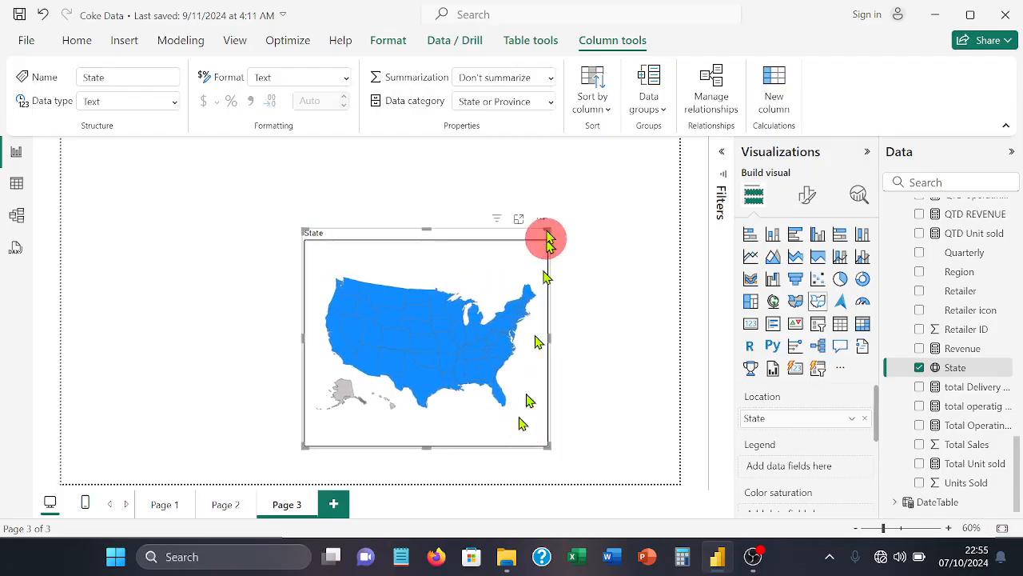
drag(535, 221, 495, 173)
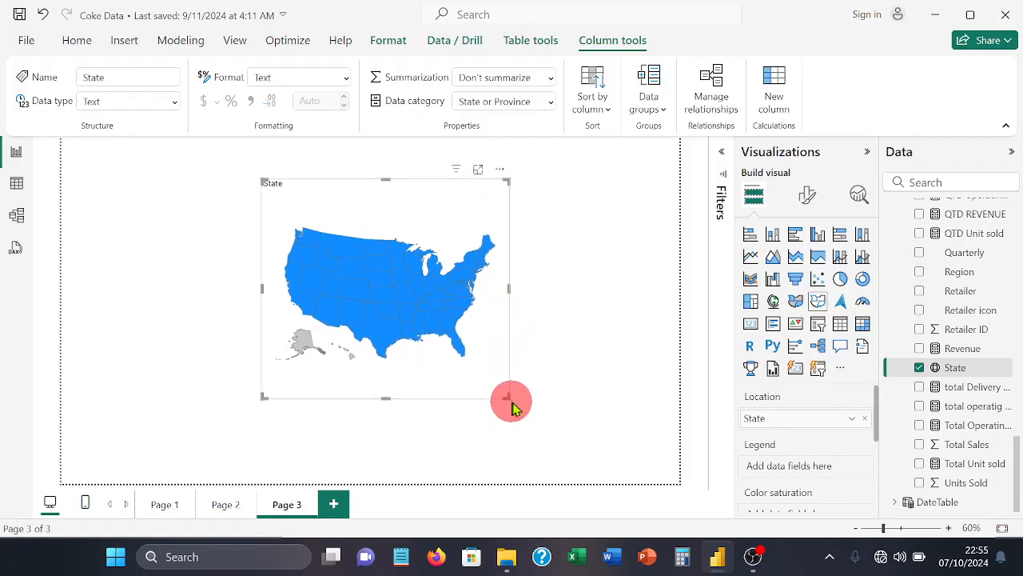
drag(512, 403, 573, 445)
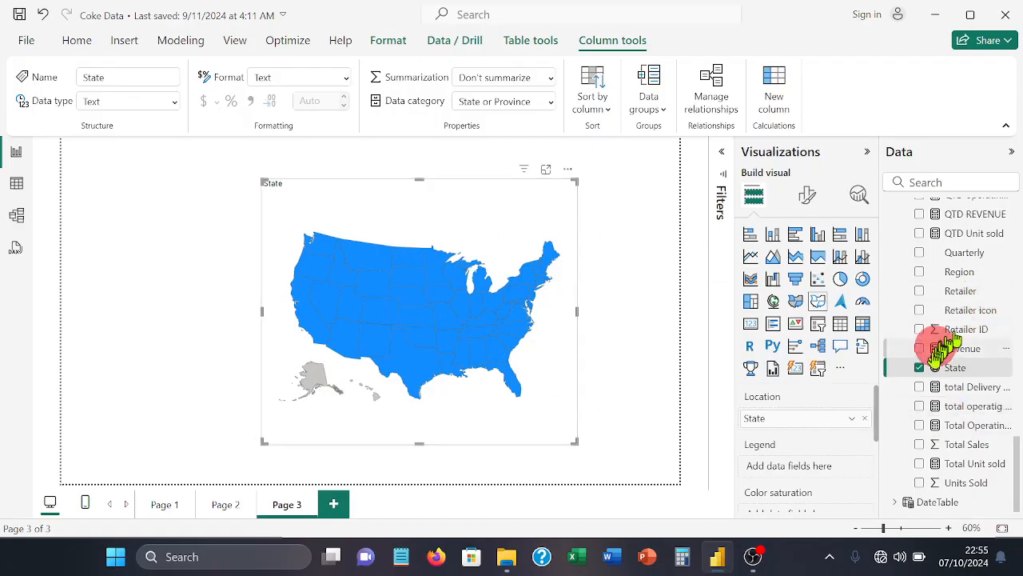
Assign Region as the map's legend and Revenue as its color saturation.
scroll(939, 363, up, 2)
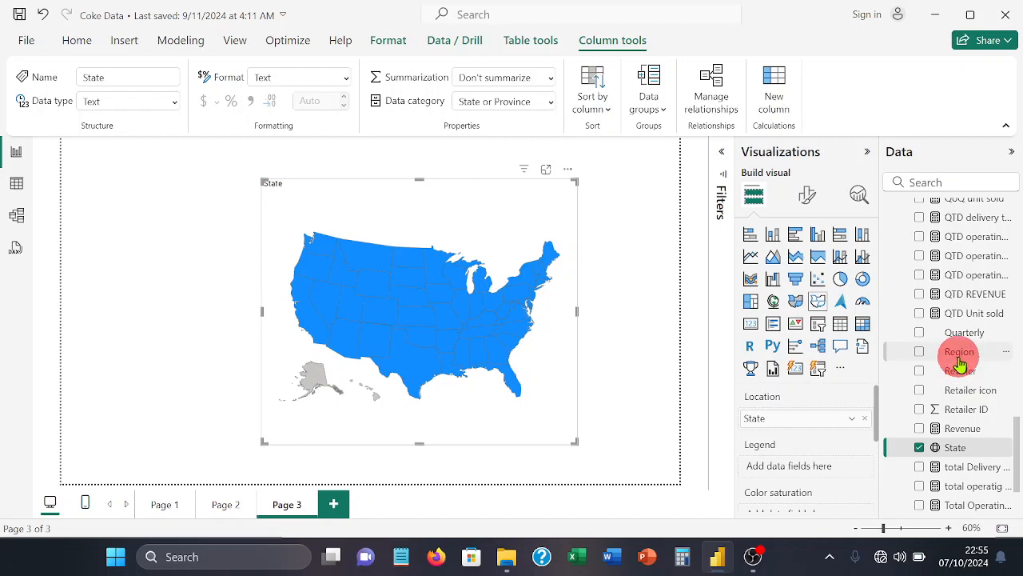
drag(960, 364, 810, 475)
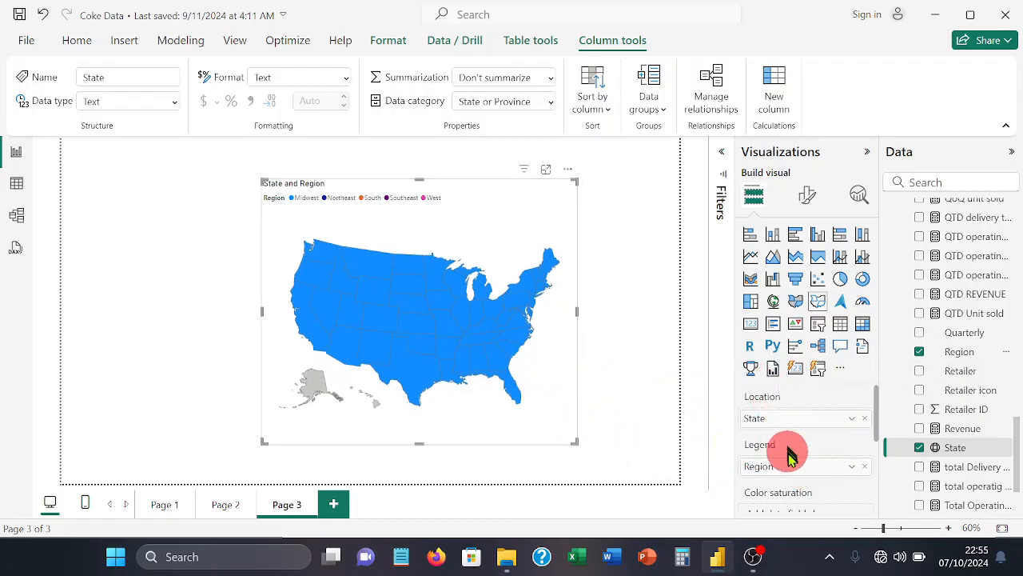
scroll(823, 464, down, 2)
scroll(827, 466, down, 1)
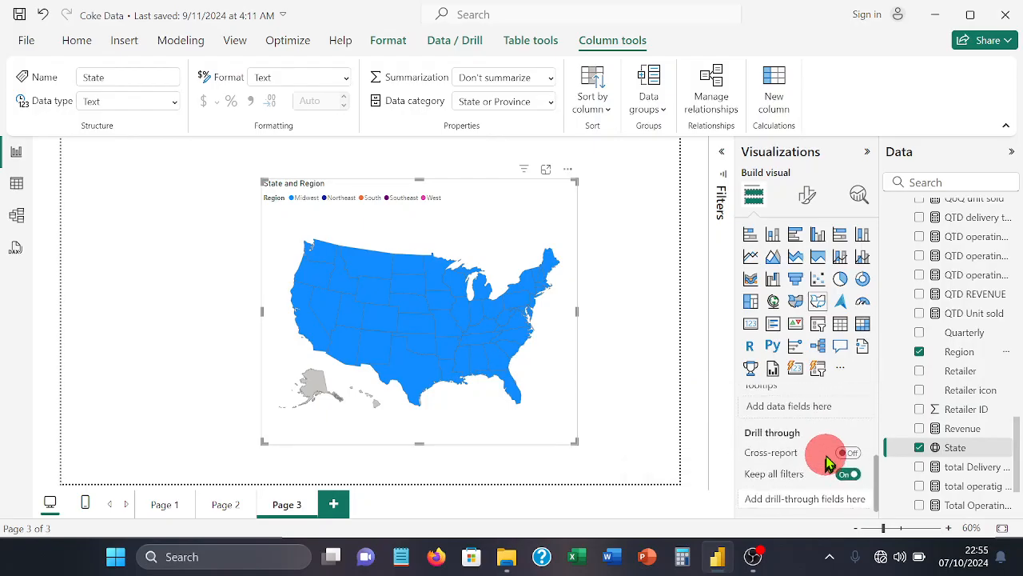
scroll(828, 462, up, 2)
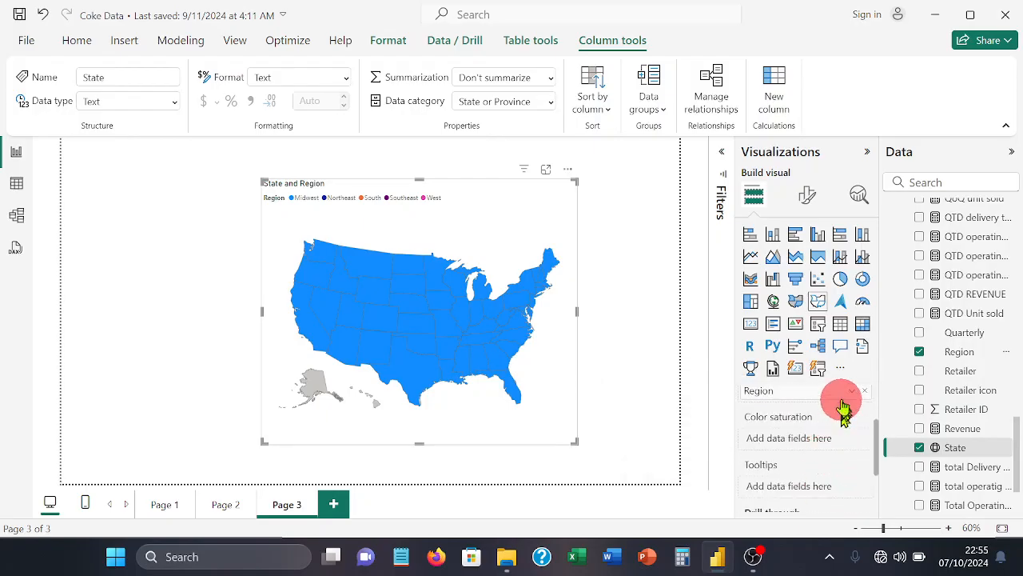
drag(953, 412, 985, 400)
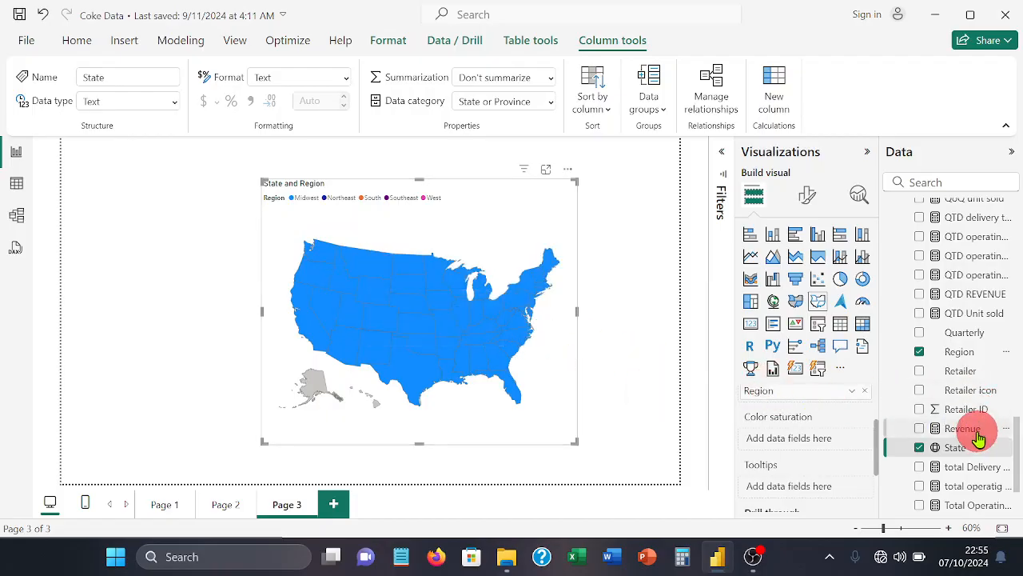
drag(978, 436, 838, 440)
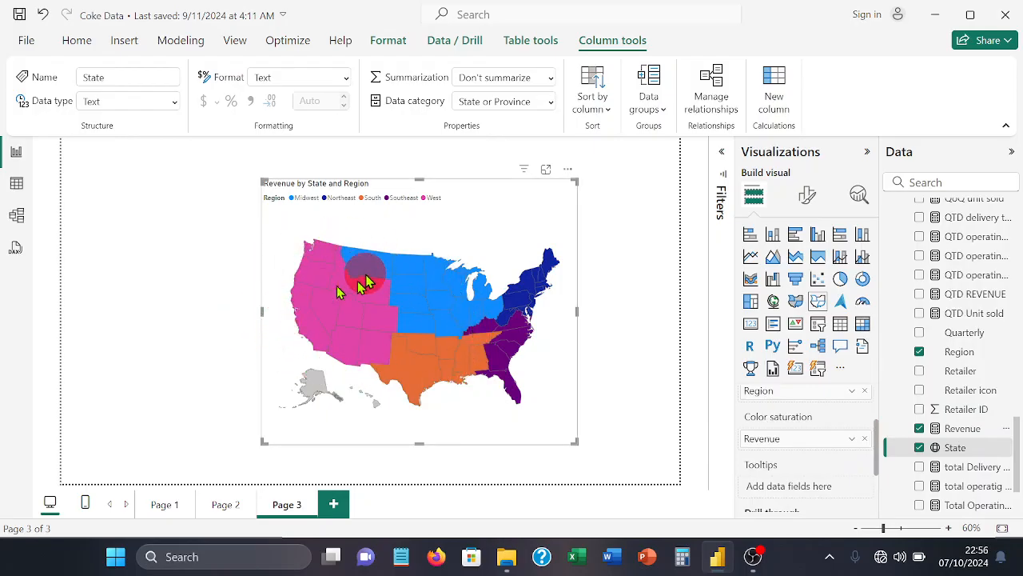
mouse_move(305, 270)
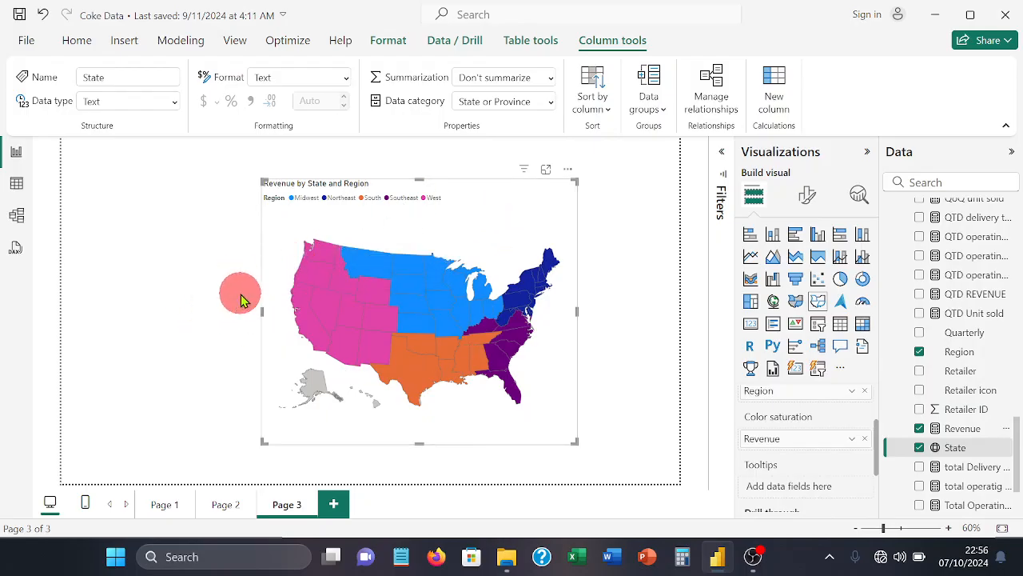
Format the map's legend text in Calibri, size 11, with black as the color.
click(809, 198)
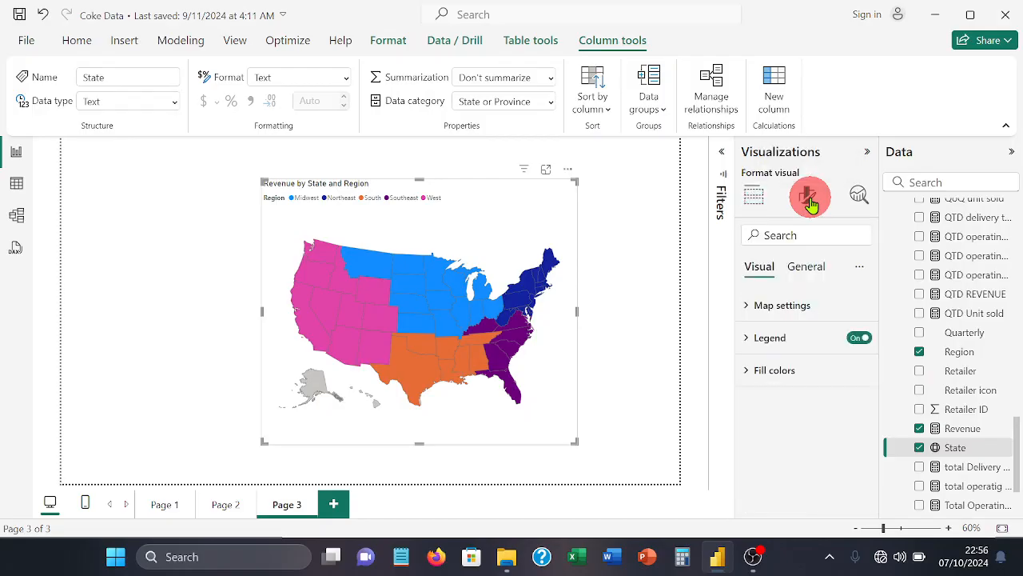
click(784, 307)
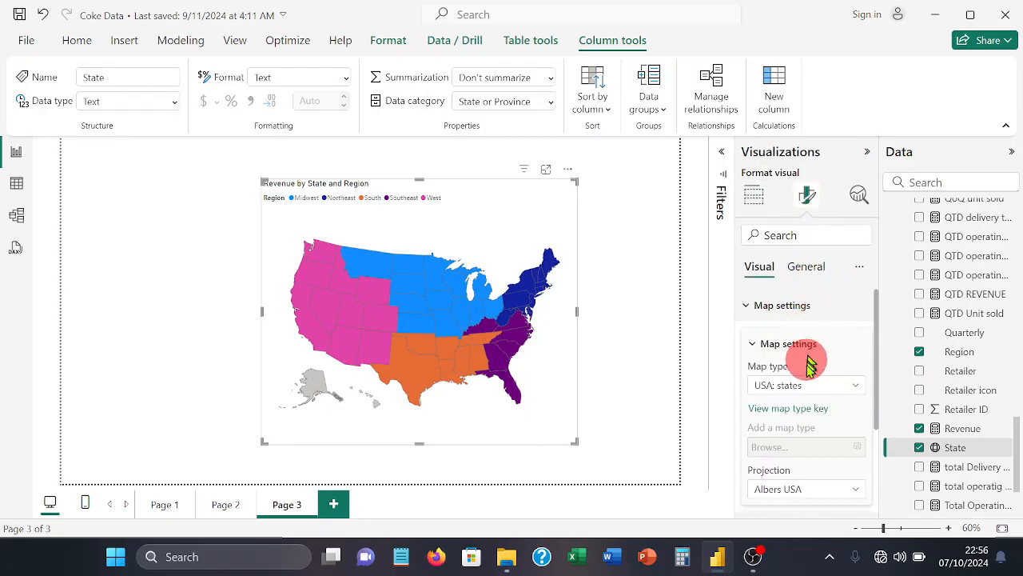
scroll(806, 388, down, 2)
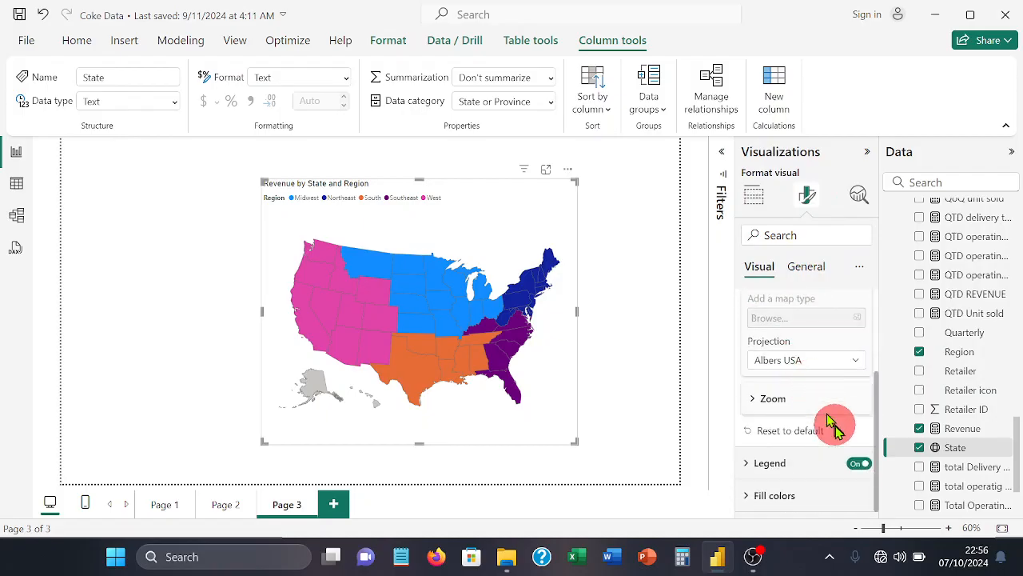
click(813, 462)
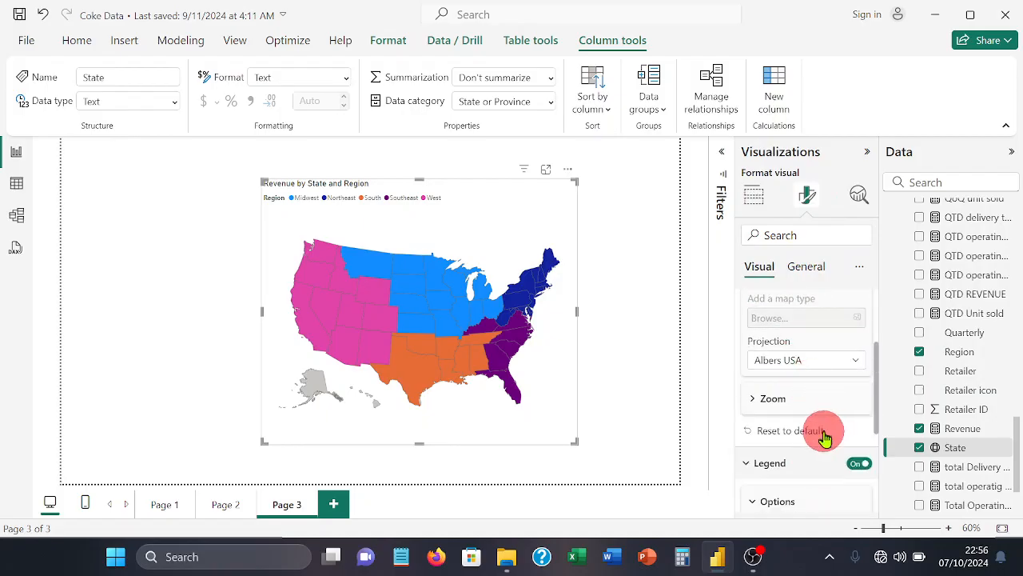
scroll(822, 434, down, 2)
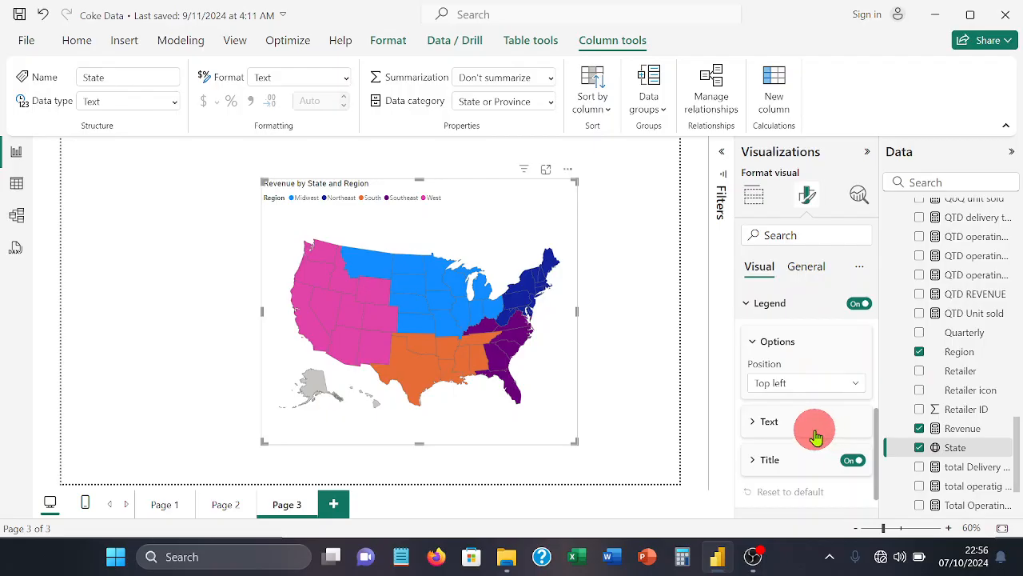
click(810, 427)
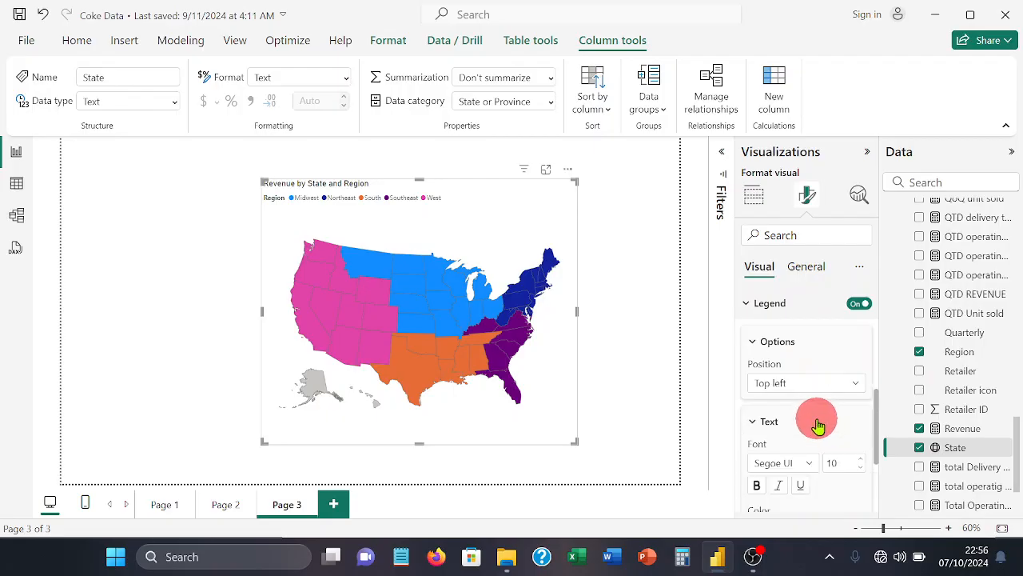
scroll(818, 426, down, 1)
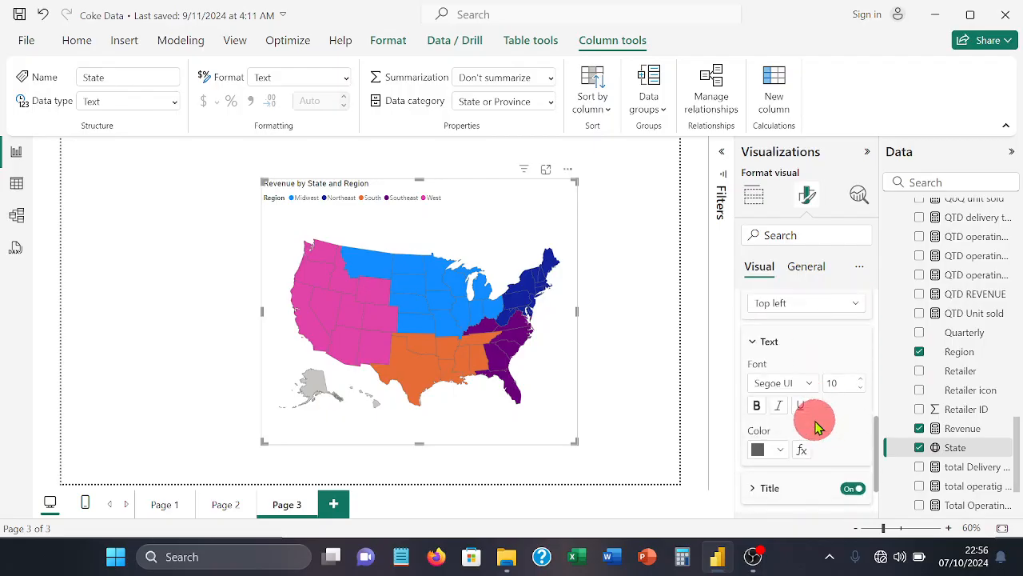
click(809, 388)
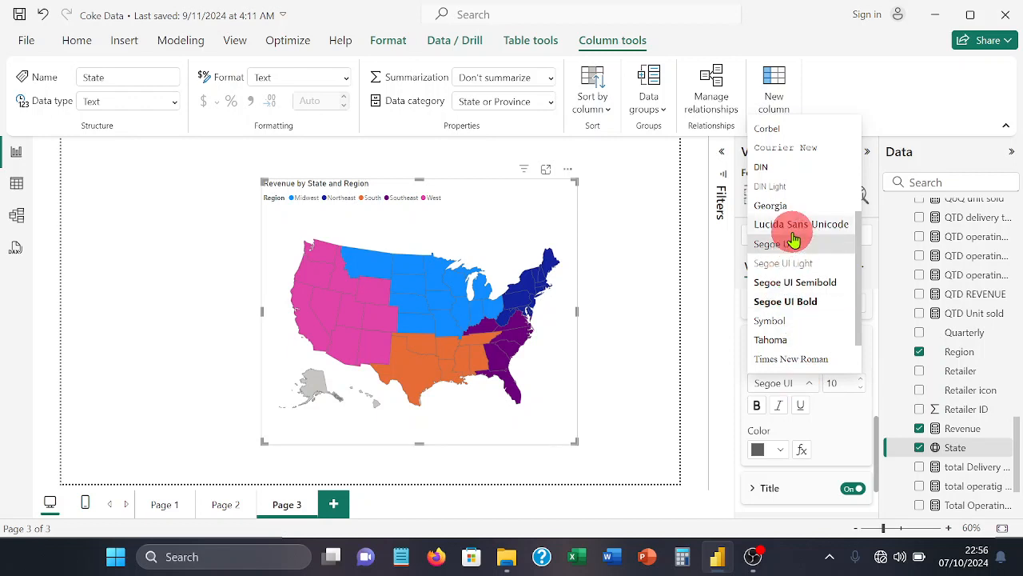
scroll(801, 237, up, 5)
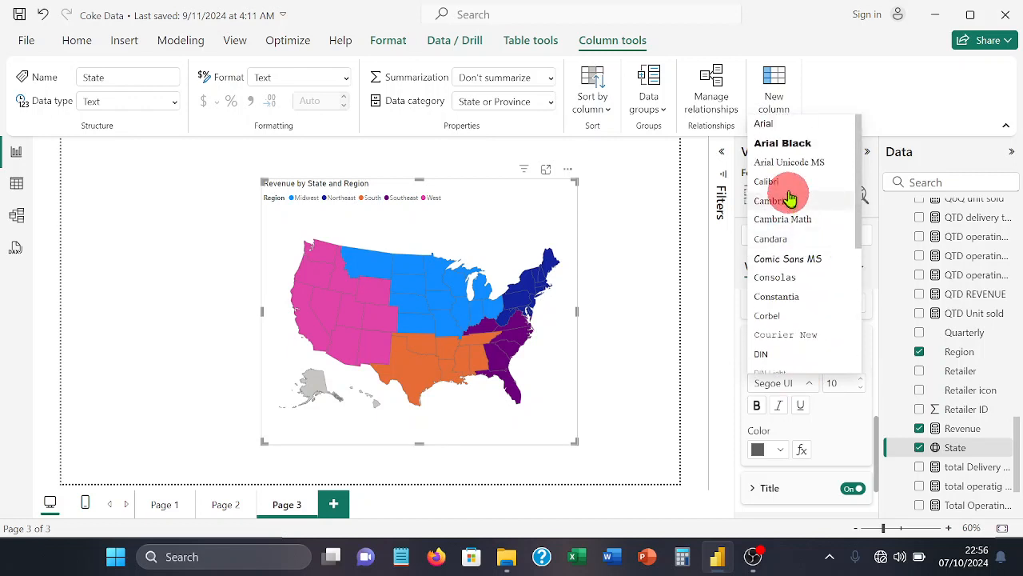
click(788, 183)
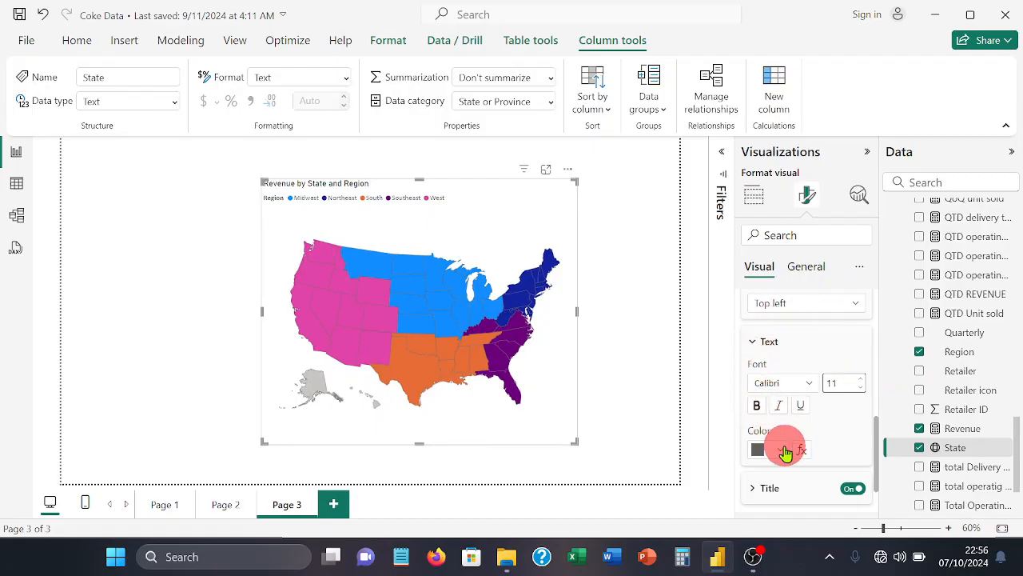
click(786, 452)
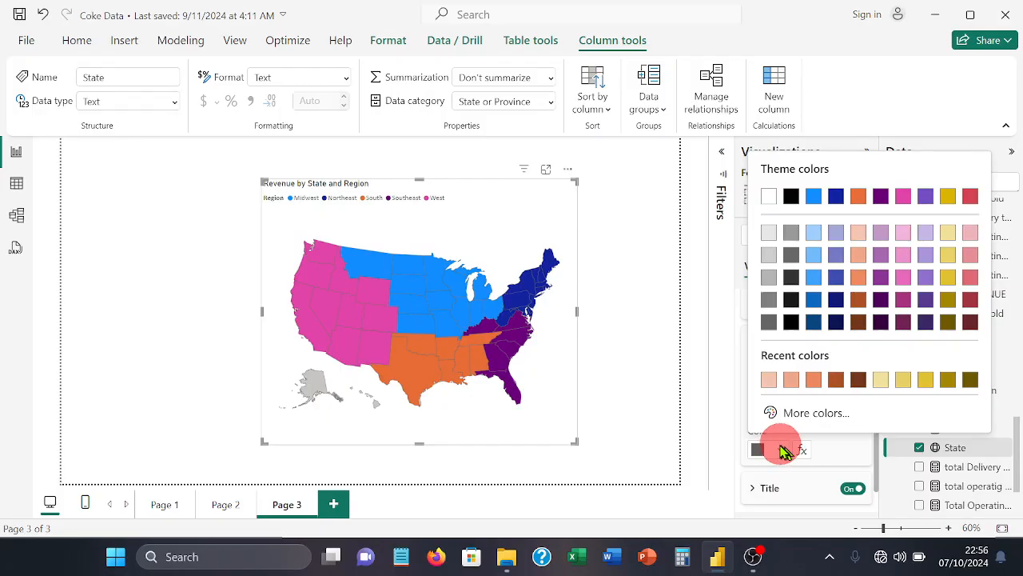
click(795, 322)
Turn off the title of the map's legend.
scroll(815, 383, down, 1)
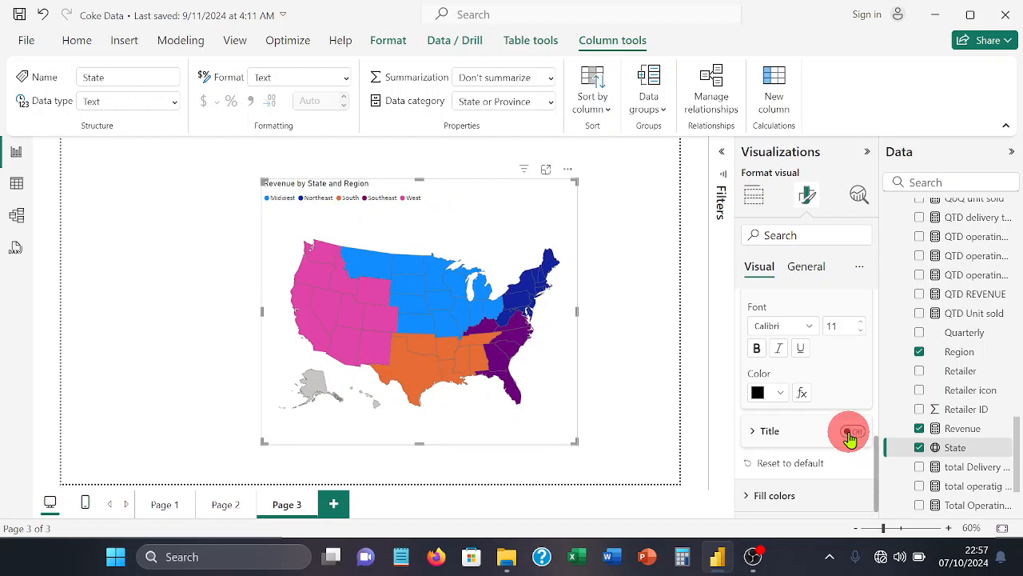
click(850, 433)
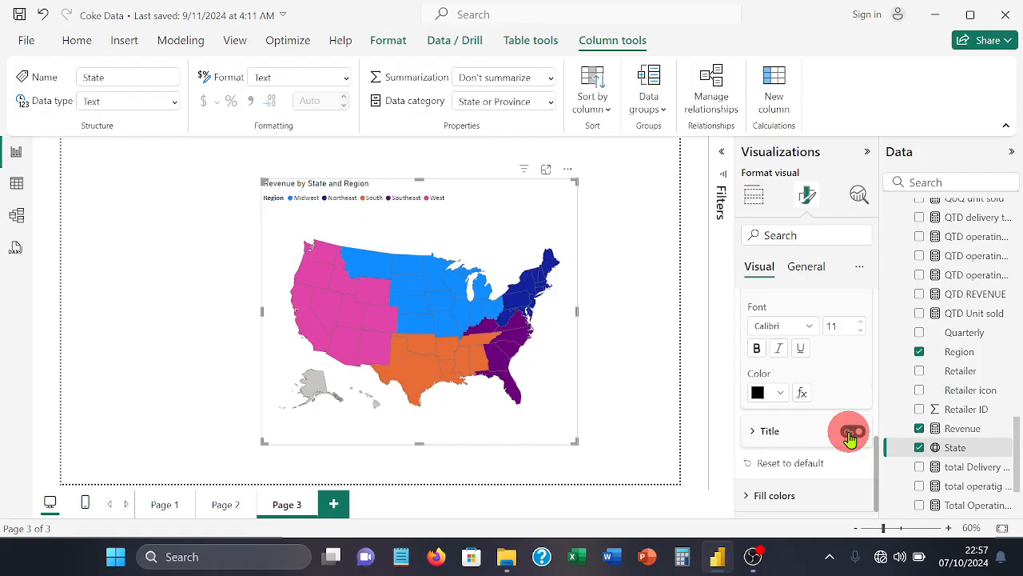
click(849, 432)
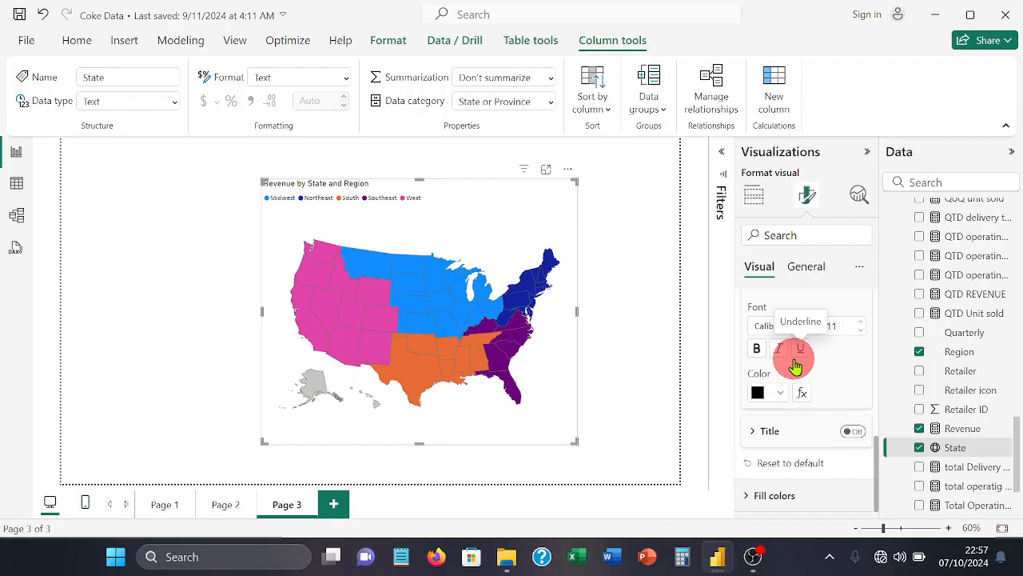
scroll(787, 380, up, 2)
scroll(756, 417, down, 2)
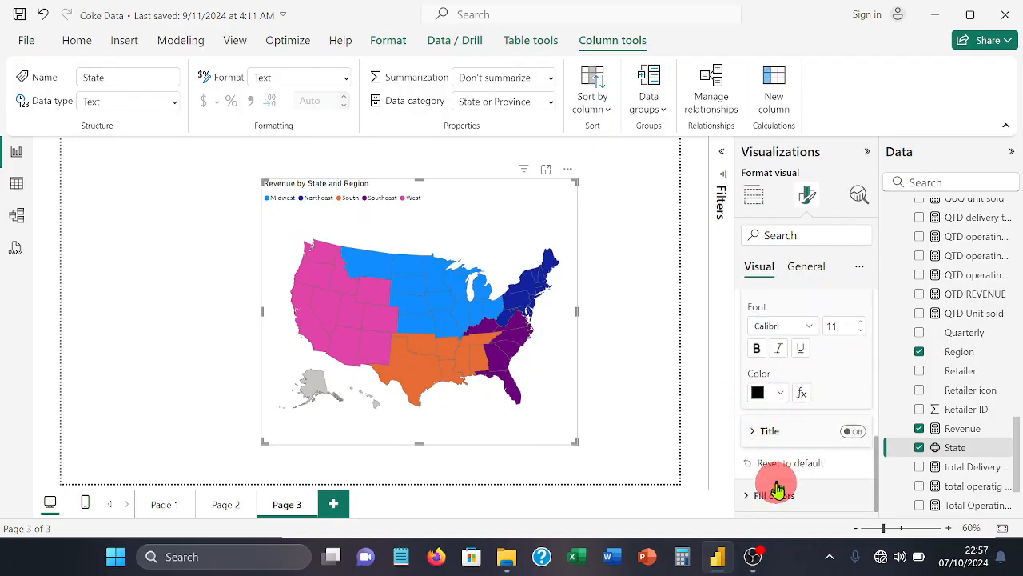
Set the West region's fill color to the darkest shade of the theme's violet.
click(775, 493)
scroll(809, 472, down, 5)
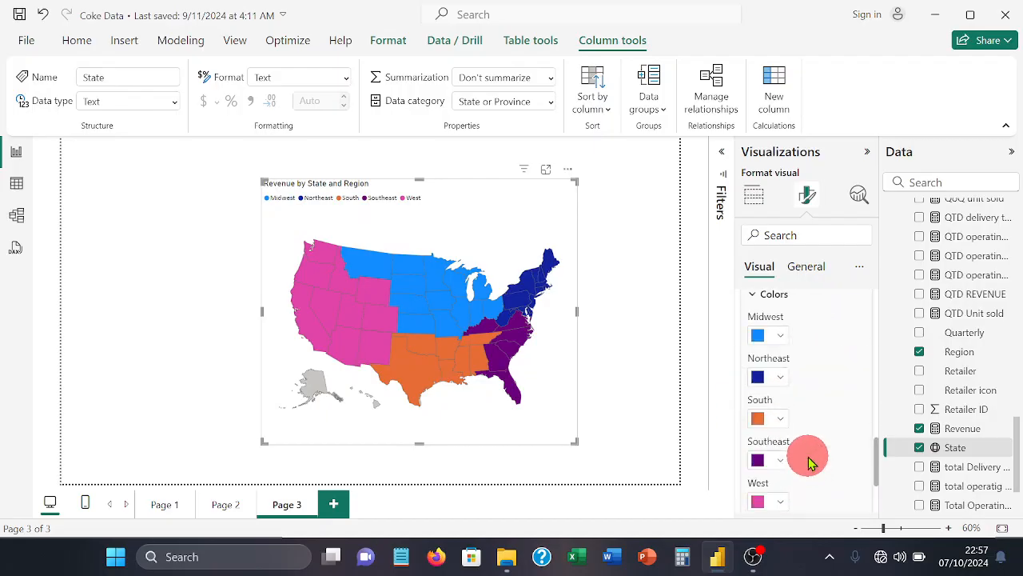
scroll(807, 460, down, 2)
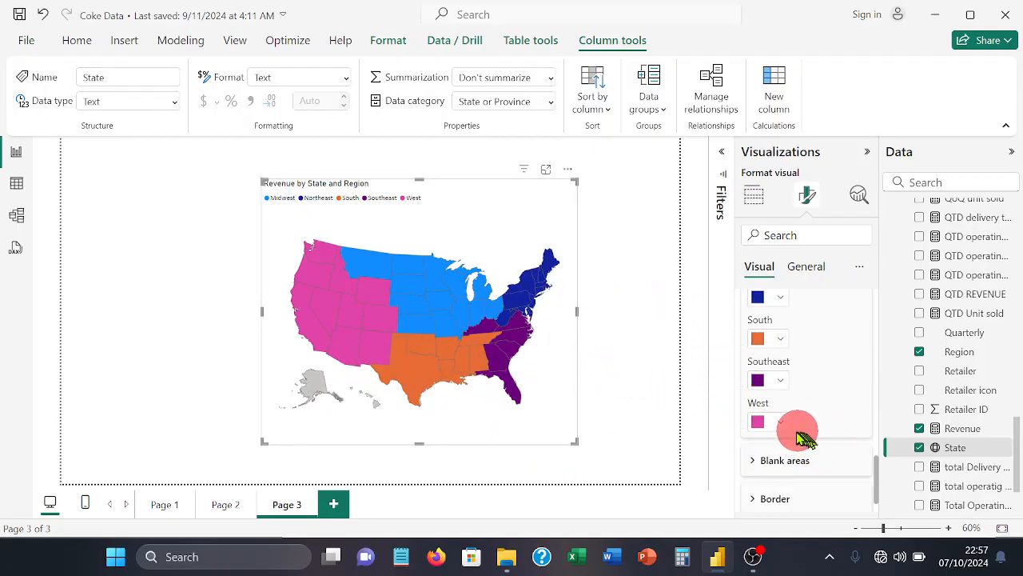
click(782, 422)
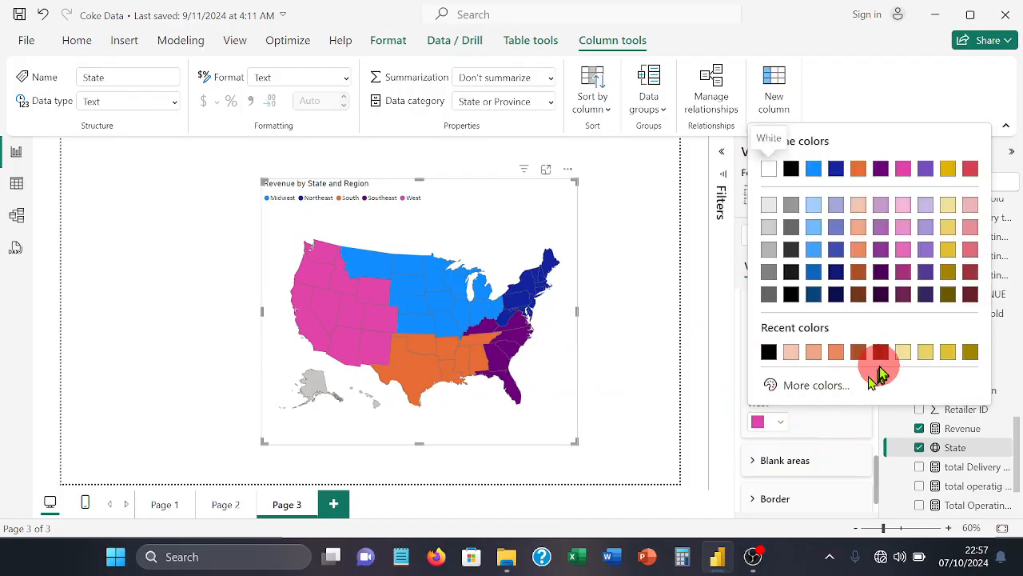
click(926, 298)
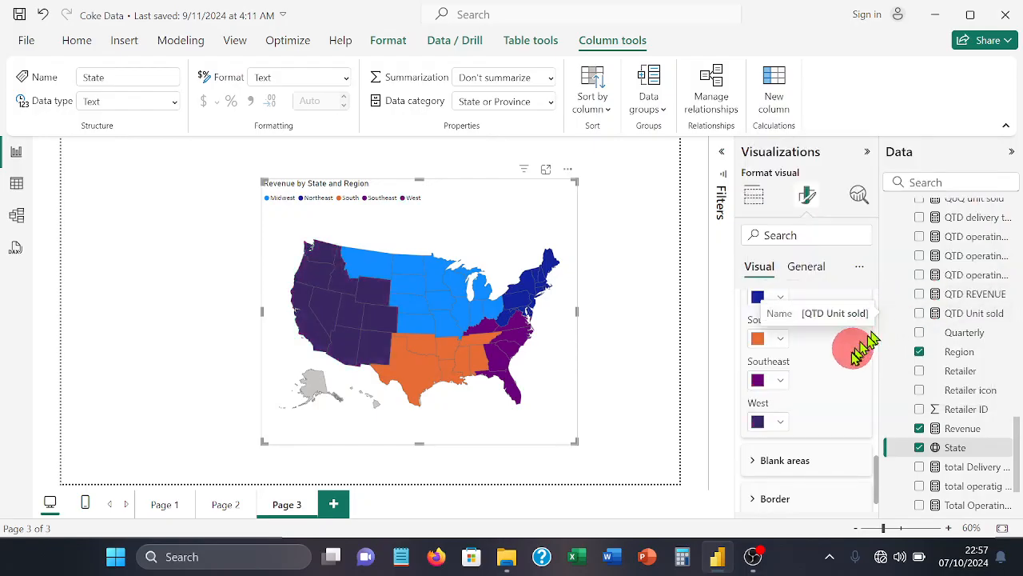
Fill the Northeast region with the second-darkest violet theme shade and the Southeast region with the medium violet shade.
scroll(847, 373, up, 2)
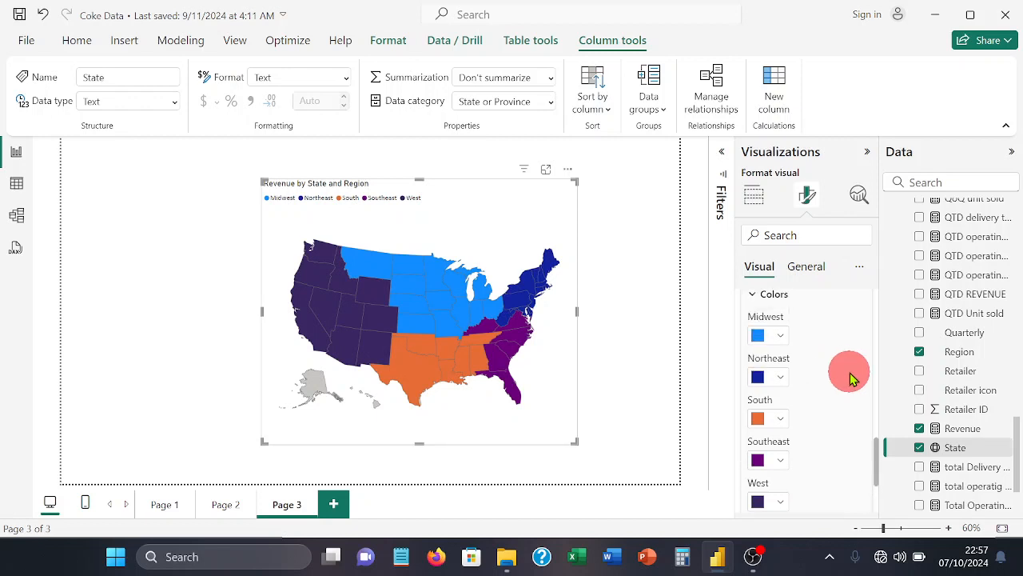
click(781, 377)
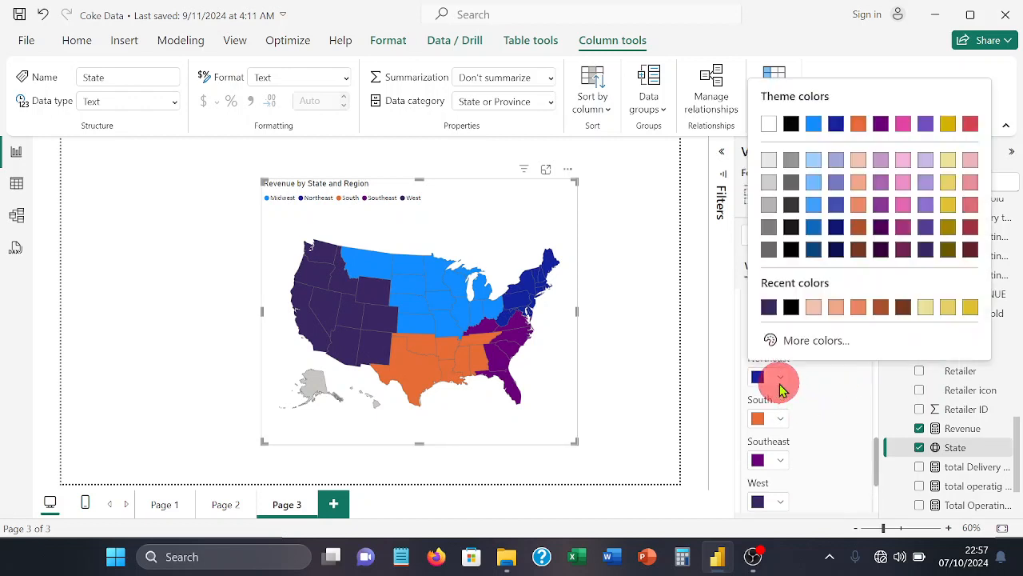
click(925, 230)
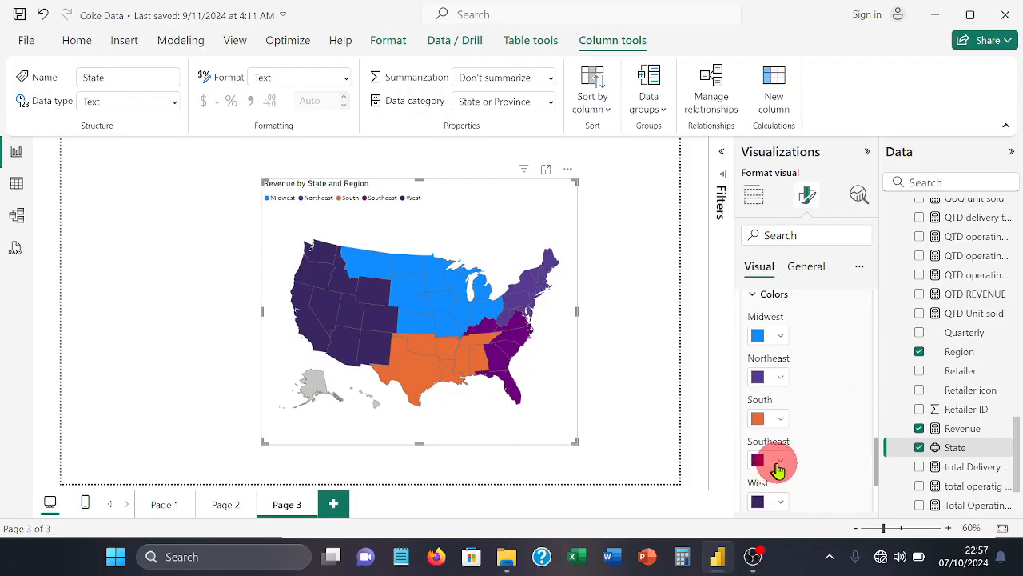
click(779, 464)
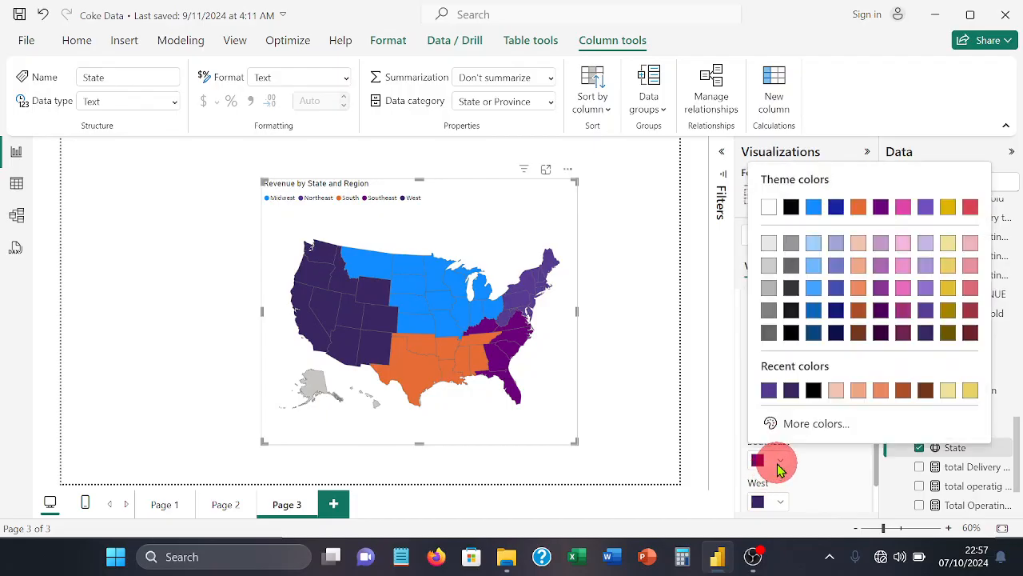
click(927, 287)
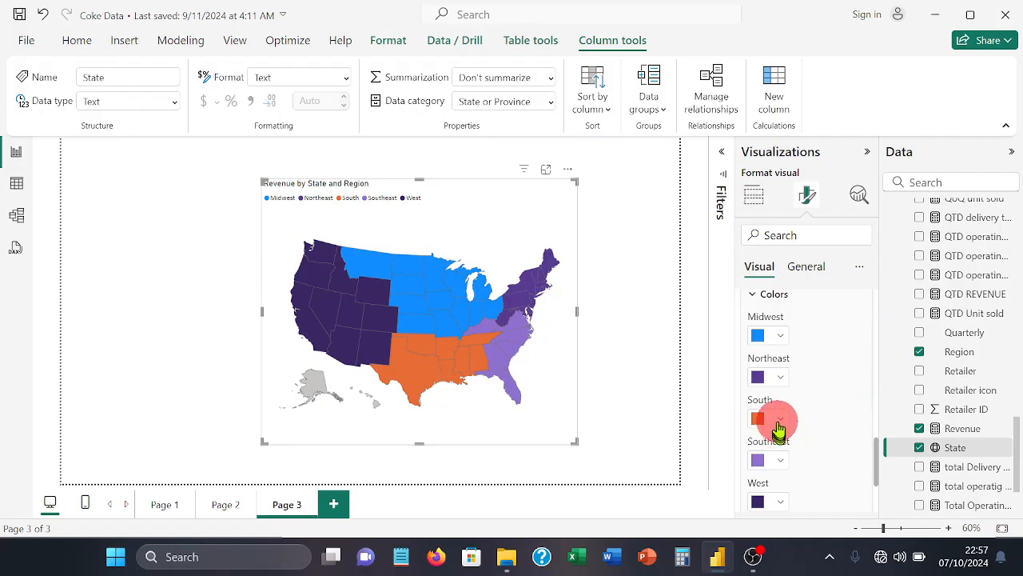
Fill the South region with the second-lightest violet theme shade and the Midwest region with the lightest violet shade.
click(779, 423)
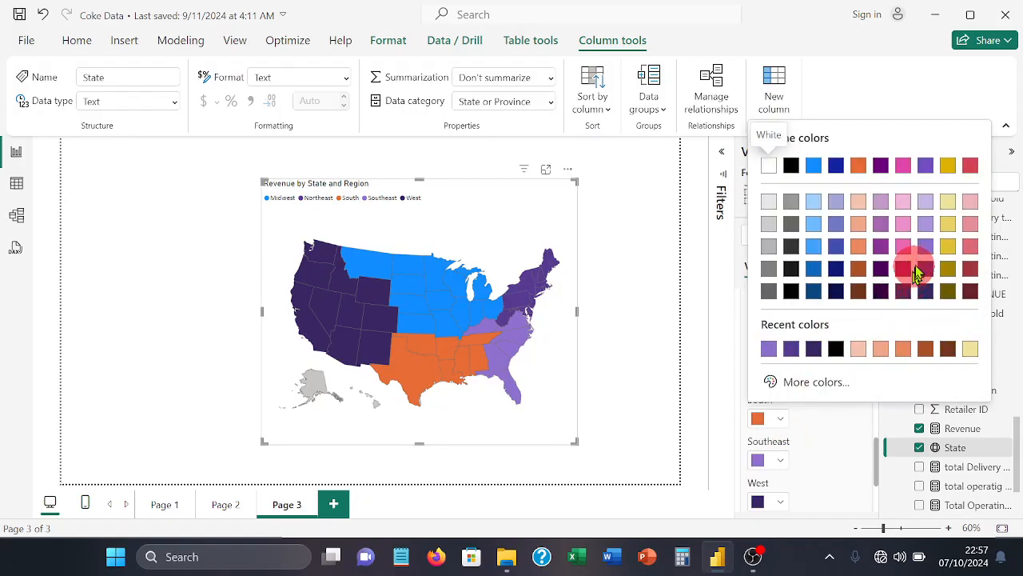
click(925, 223)
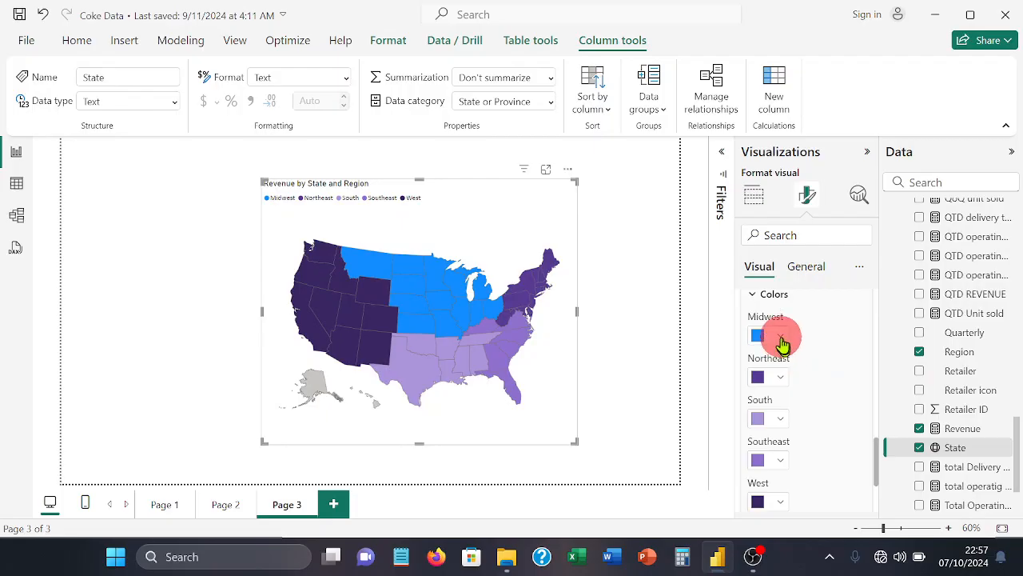
click(781, 342)
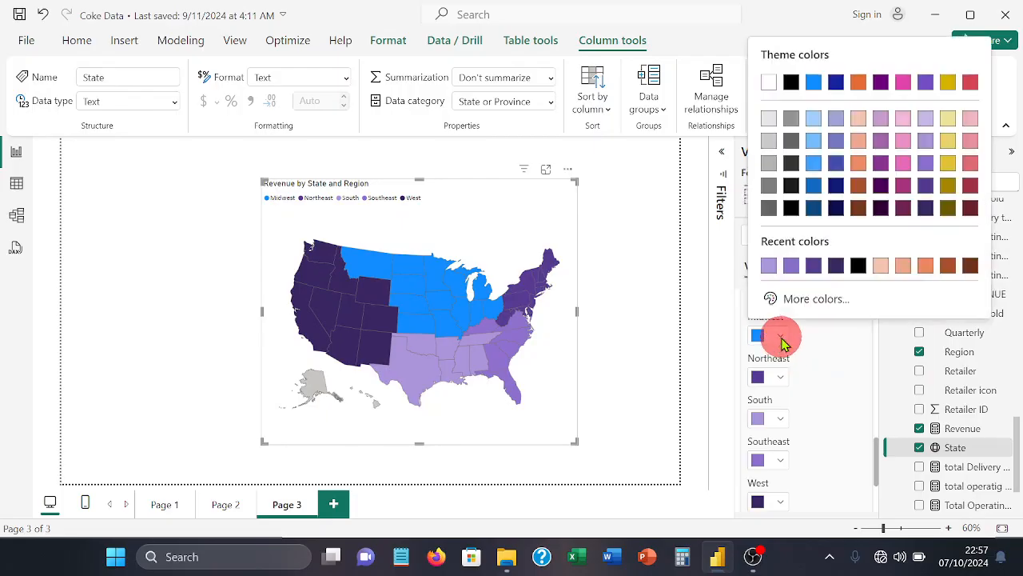
click(924, 124)
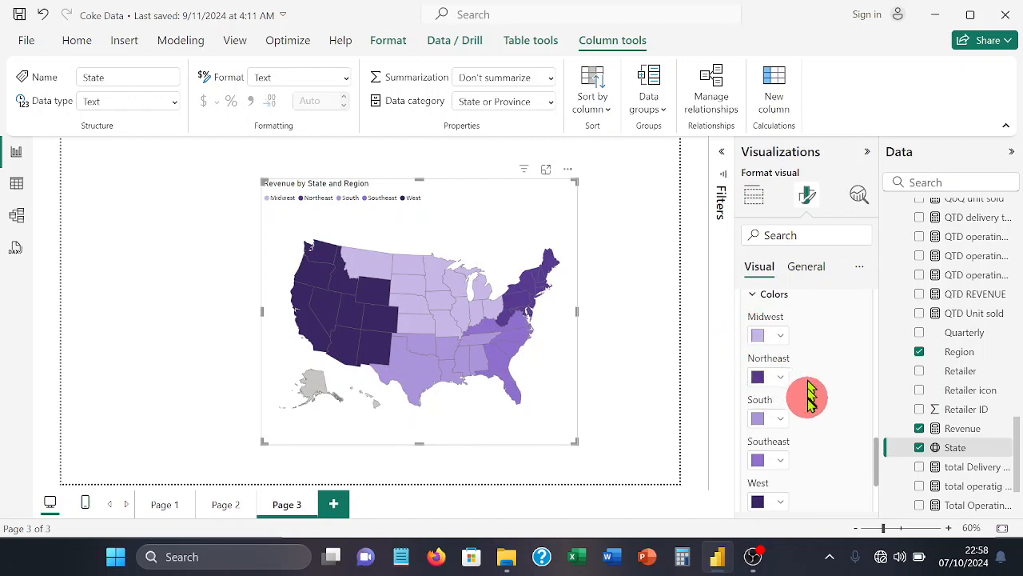
Turn off the display of blank areas on the map so states without data, such as Alaska, are hidden.
scroll(809, 400, down, 3)
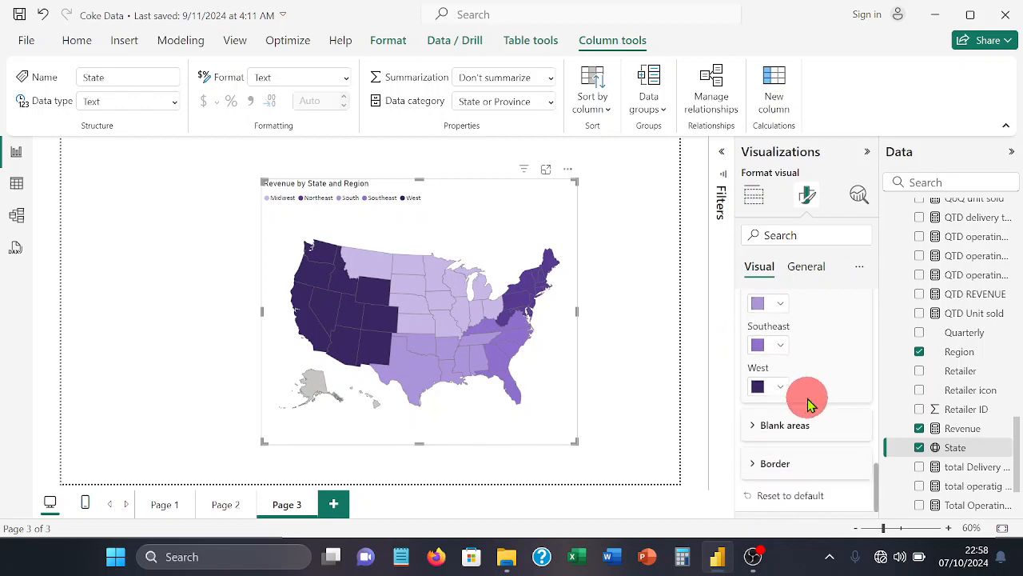
click(769, 435)
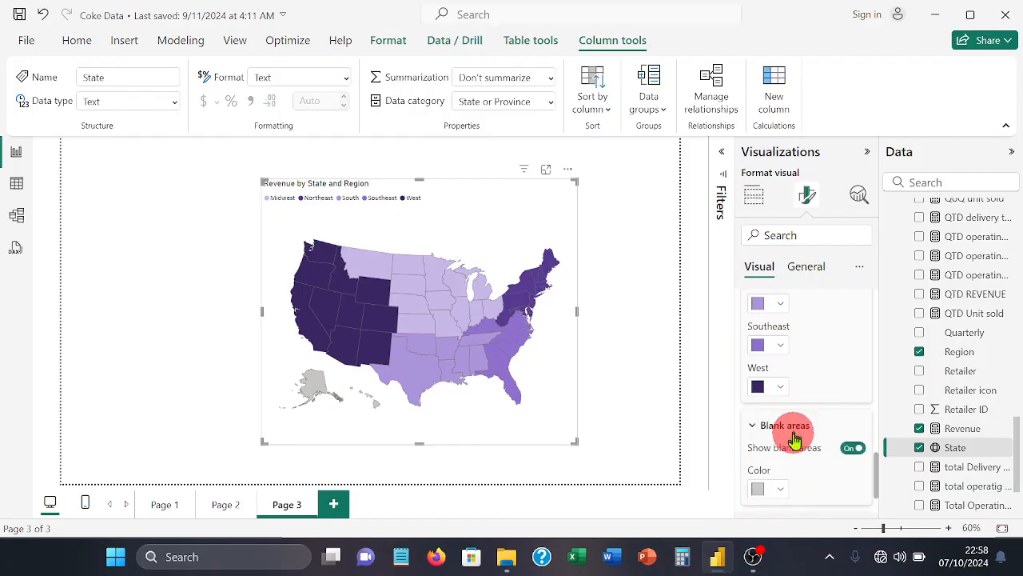
scroll(789, 438, down, 1)
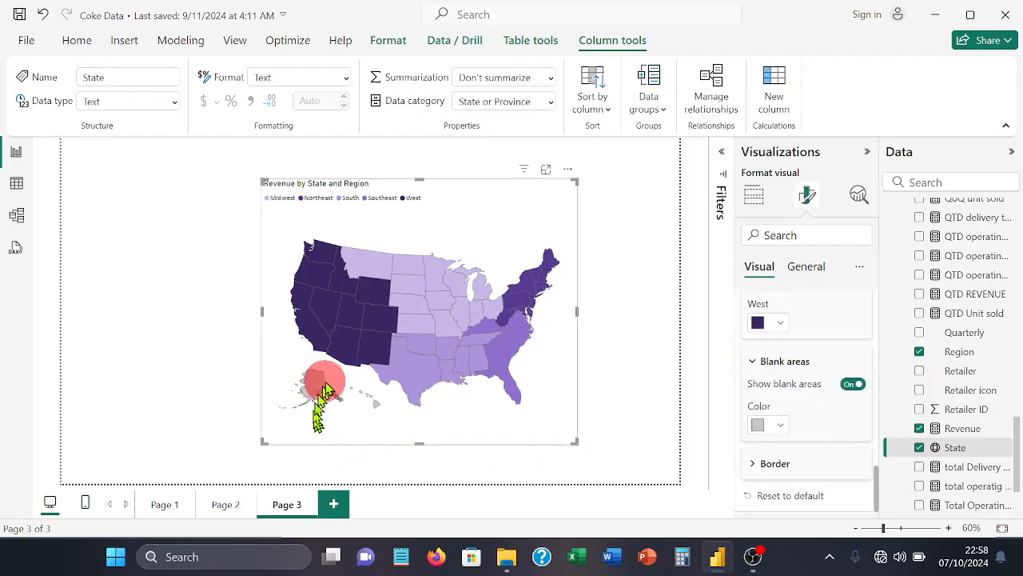
mouse_move(314, 391)
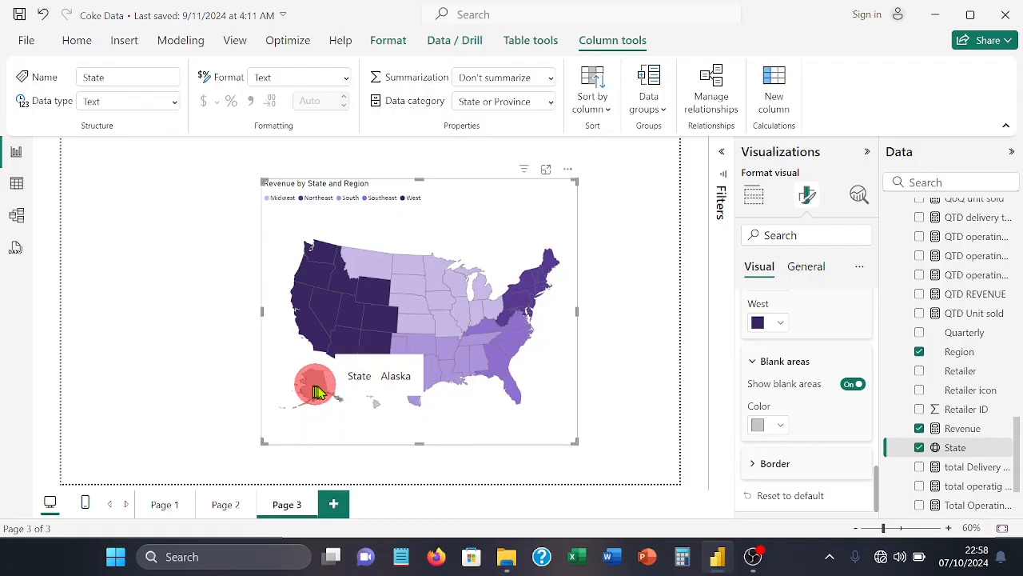
click(852, 389)
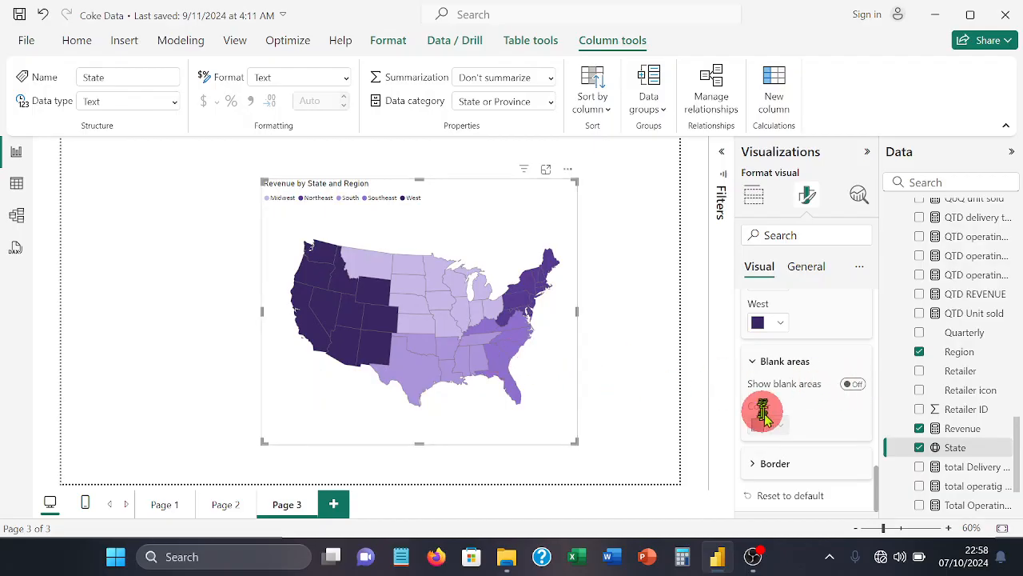
Set the border of the map's states to black with a width of 3.
click(764, 464)
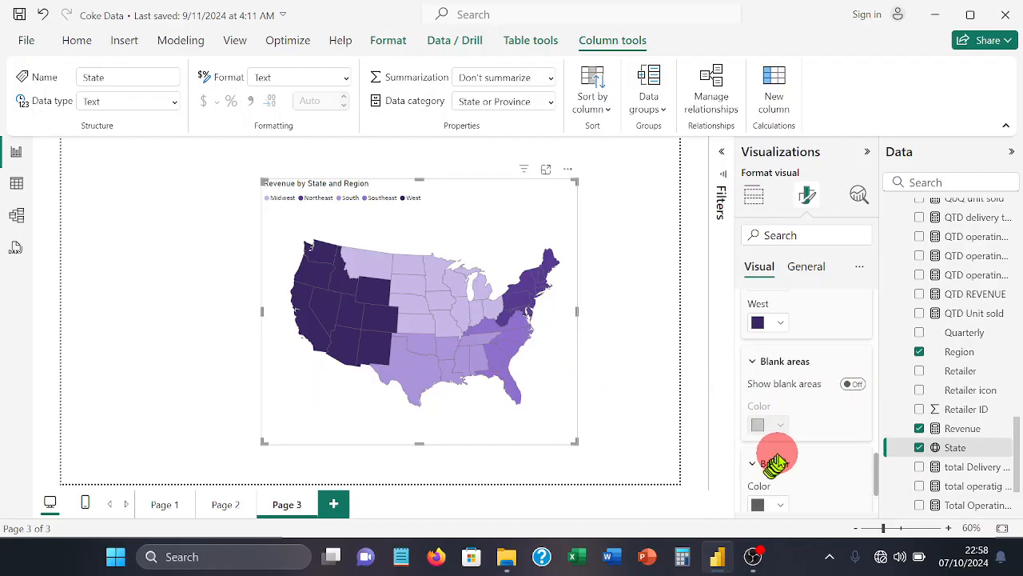
scroll(782, 464, down, 1)
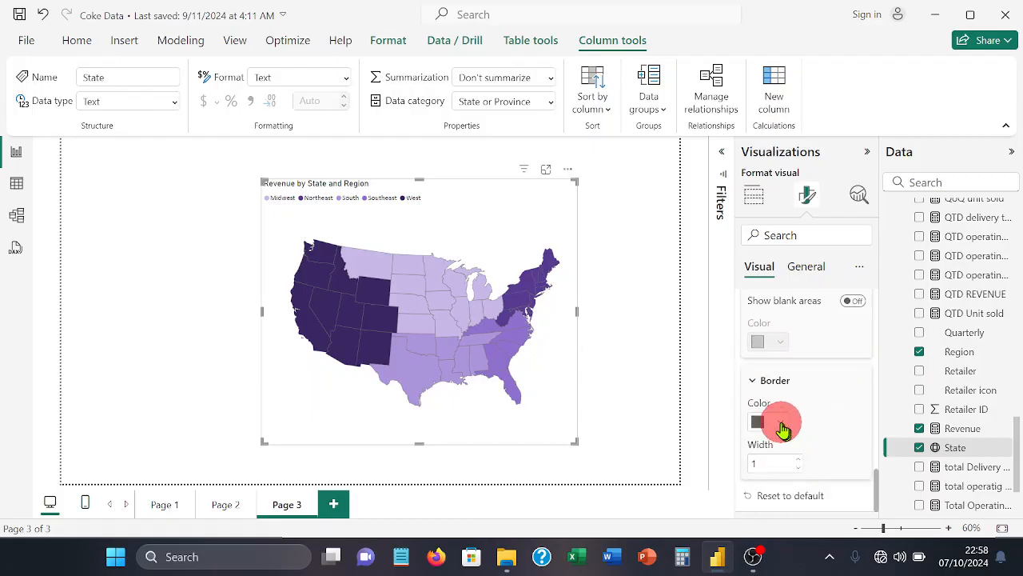
click(782, 428)
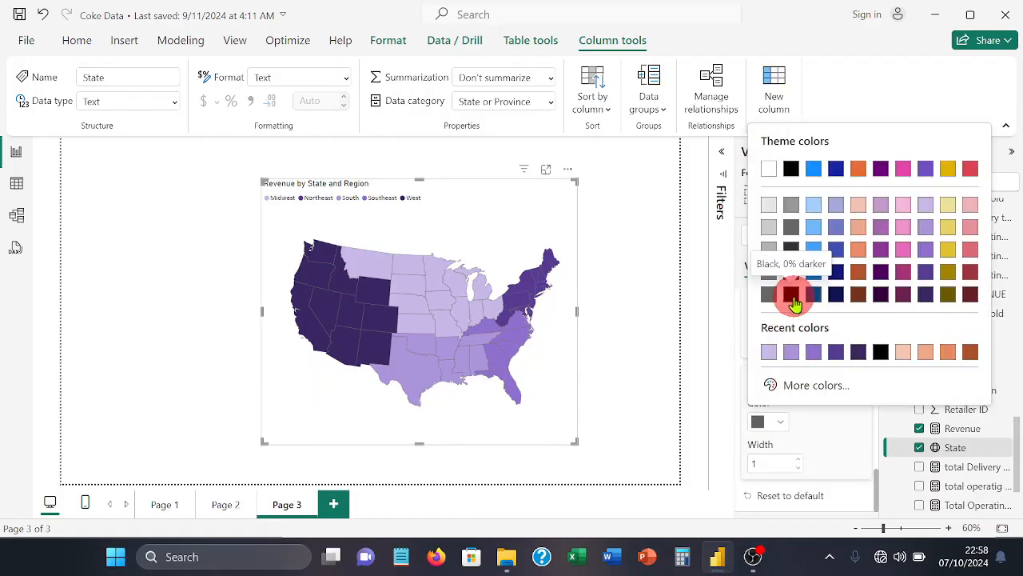
click(793, 296)
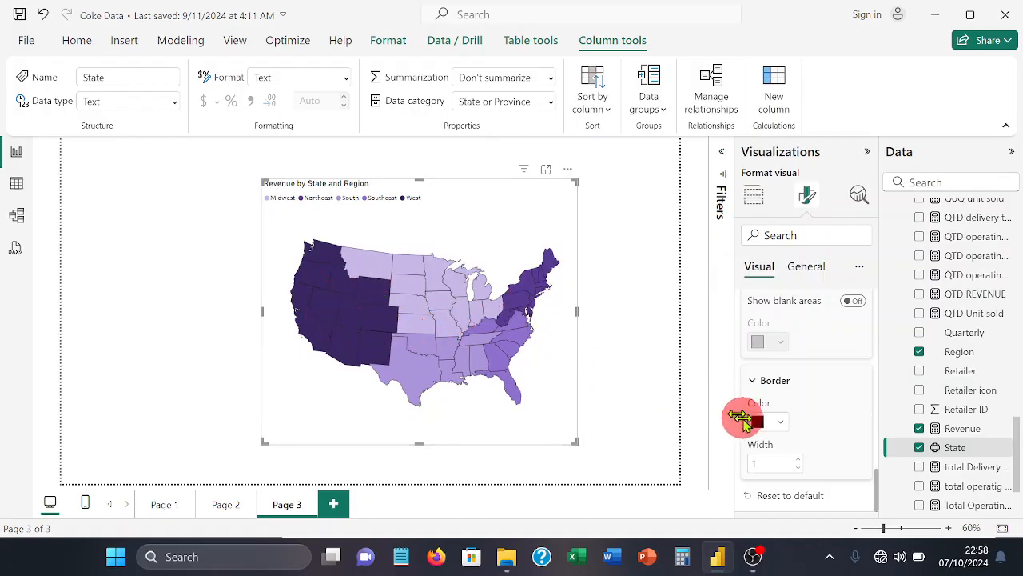
click(878, 456)
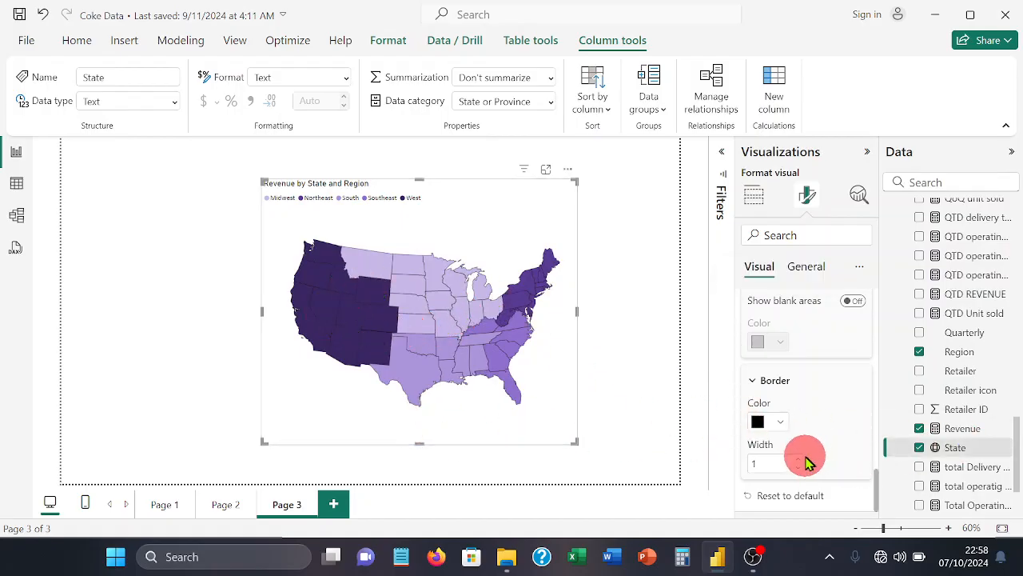
click(798, 463)
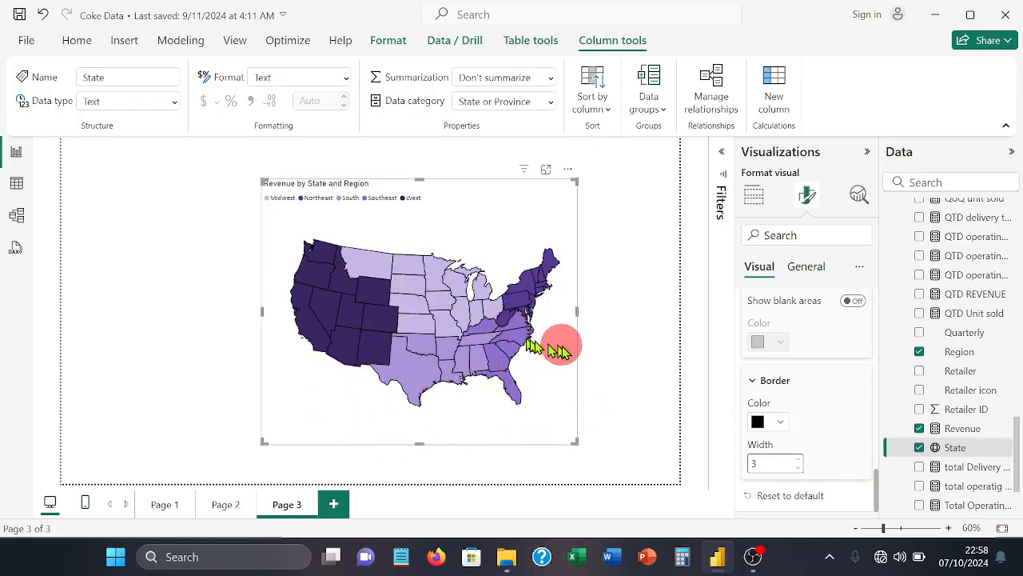
Collapse the fill color and legend settings, and turn off the shape map's title.
click(771, 387)
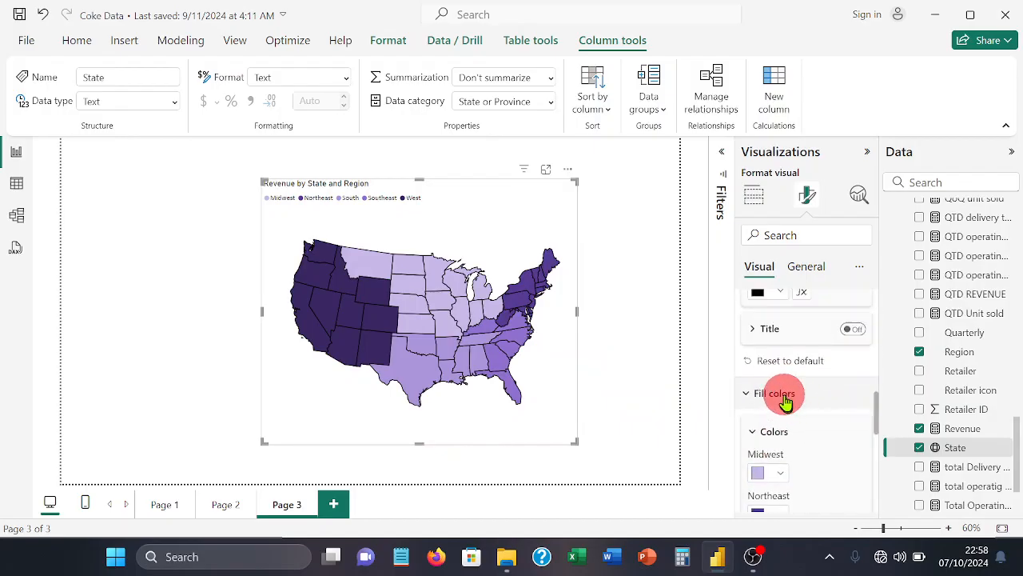
click(782, 396)
click(801, 392)
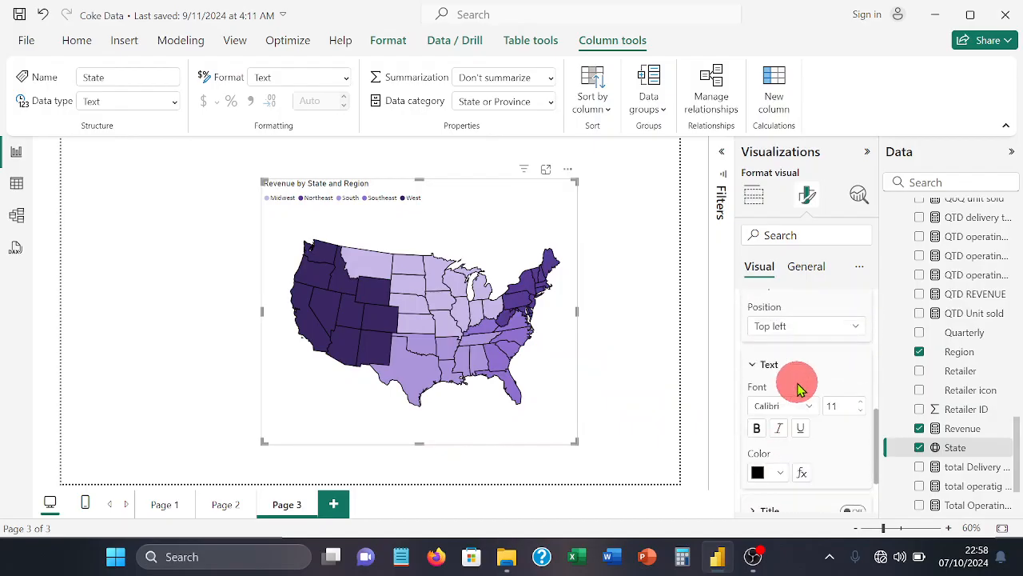
click(803, 386)
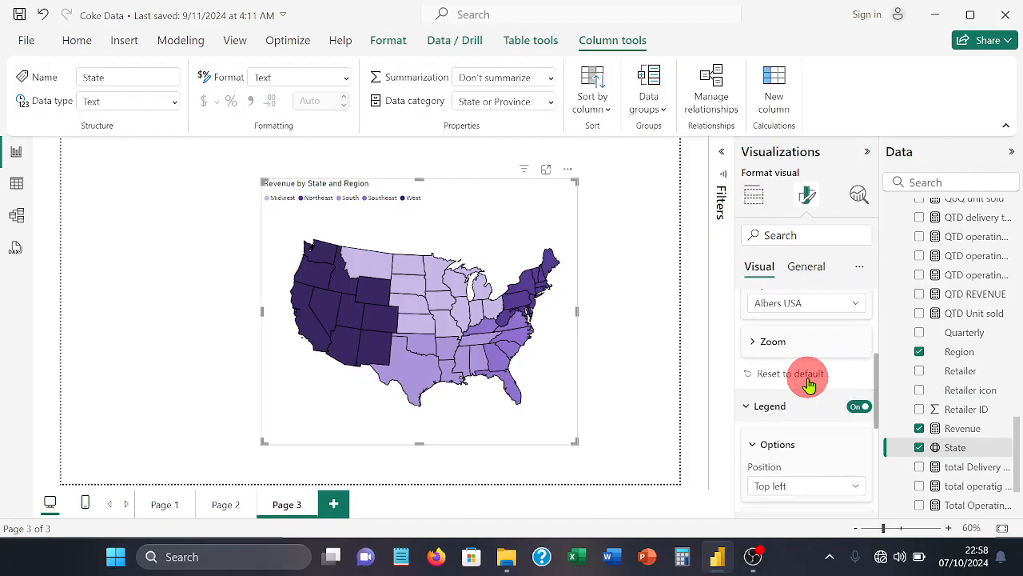
click(772, 406)
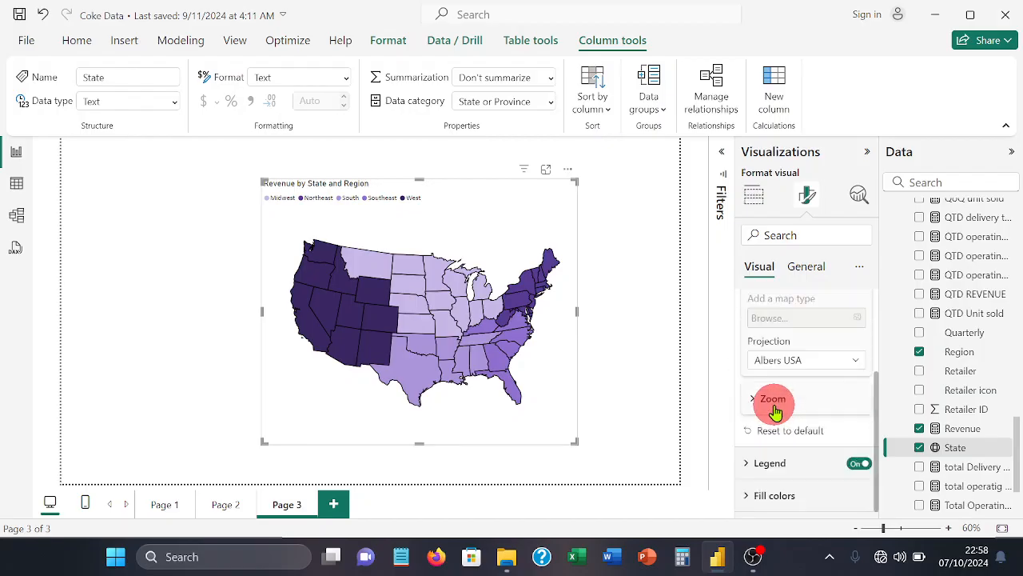
click(802, 269)
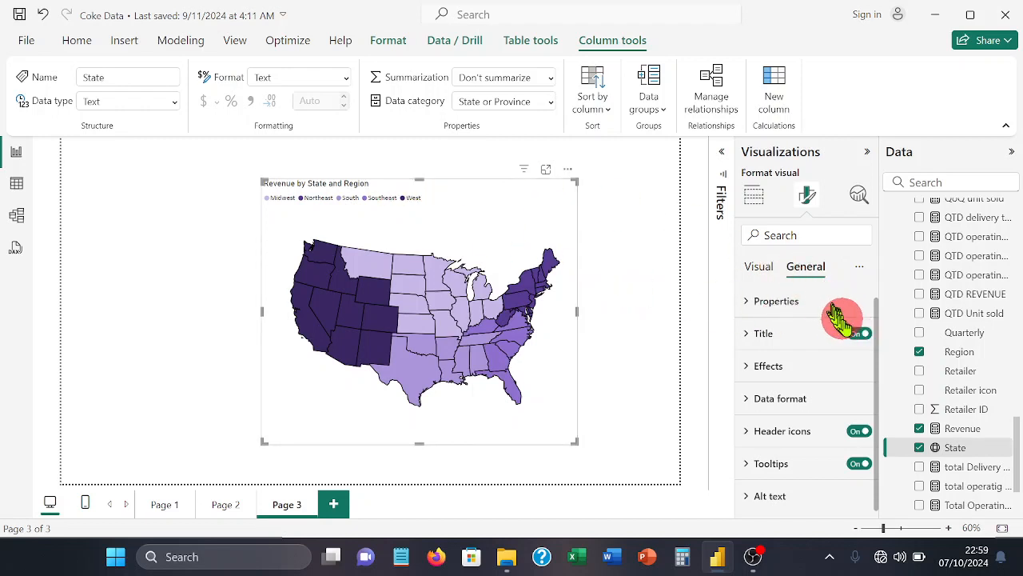
click(857, 334)
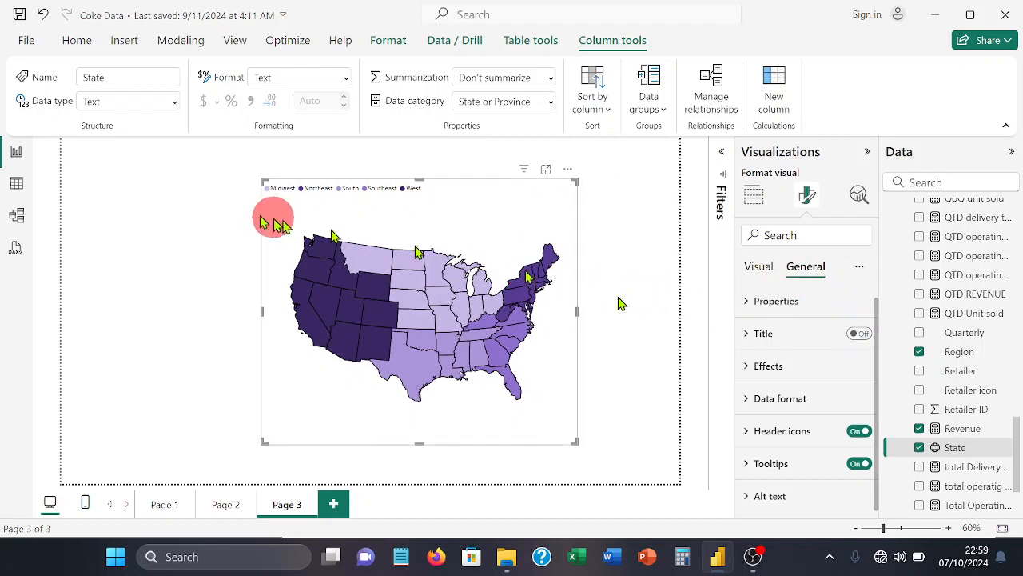
click(802, 372)
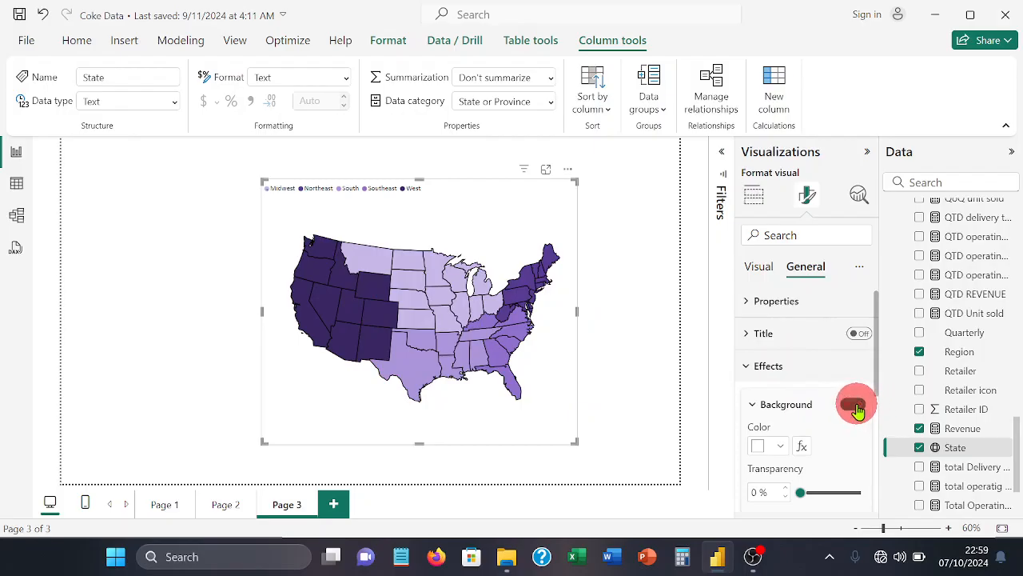
click(766, 366)
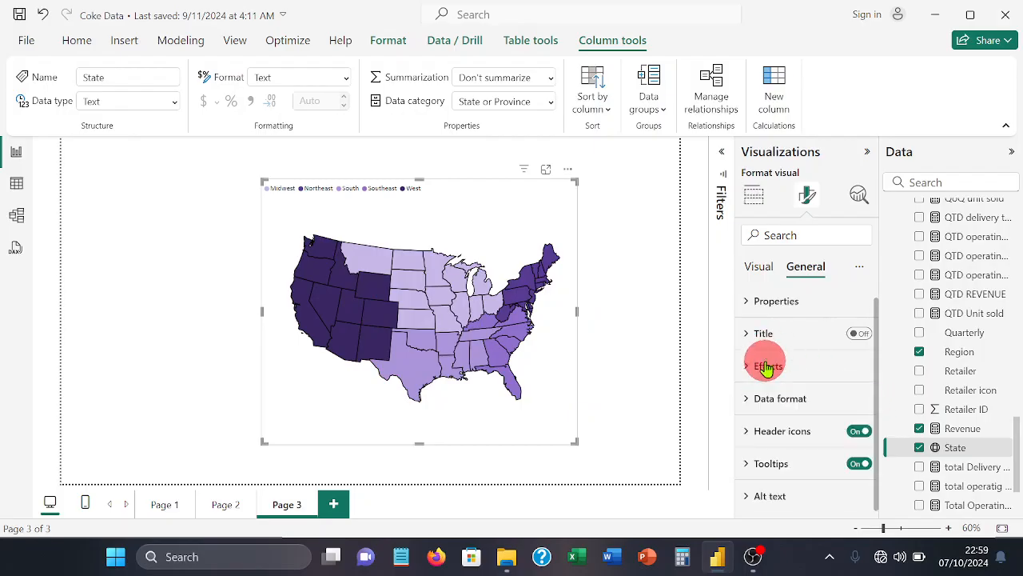
click(755, 267)
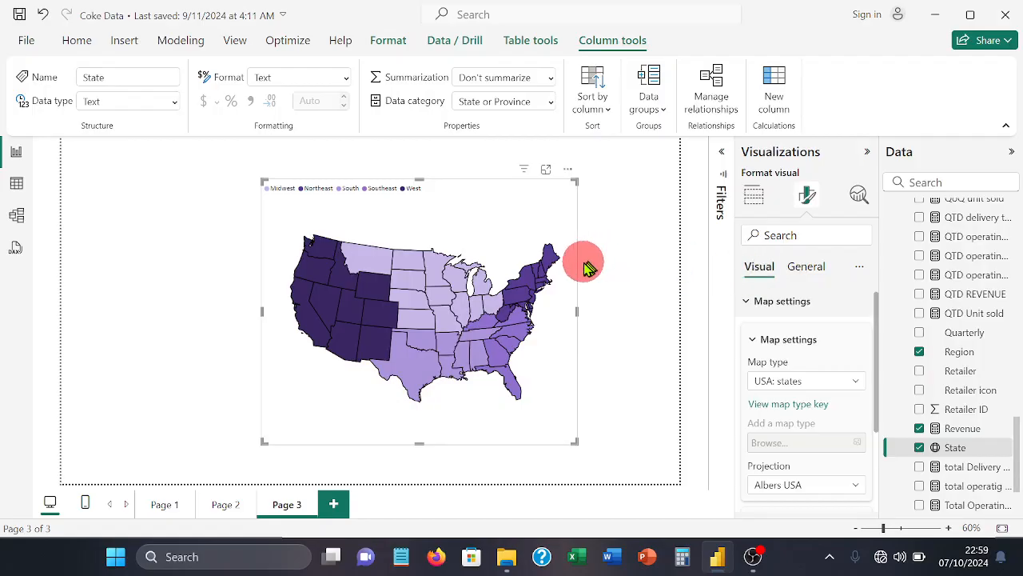